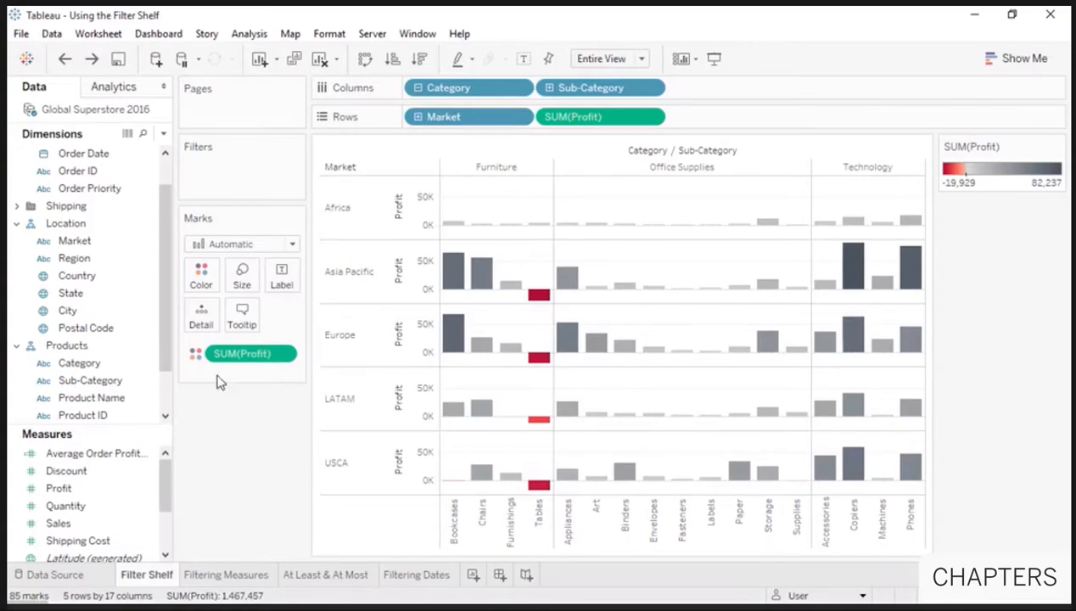
Step: Add a Market dimension filter that excludes USCA
{"action": "left_click_drag", "start_coordinate": [124, 244], "coordinate": [240, 186]}
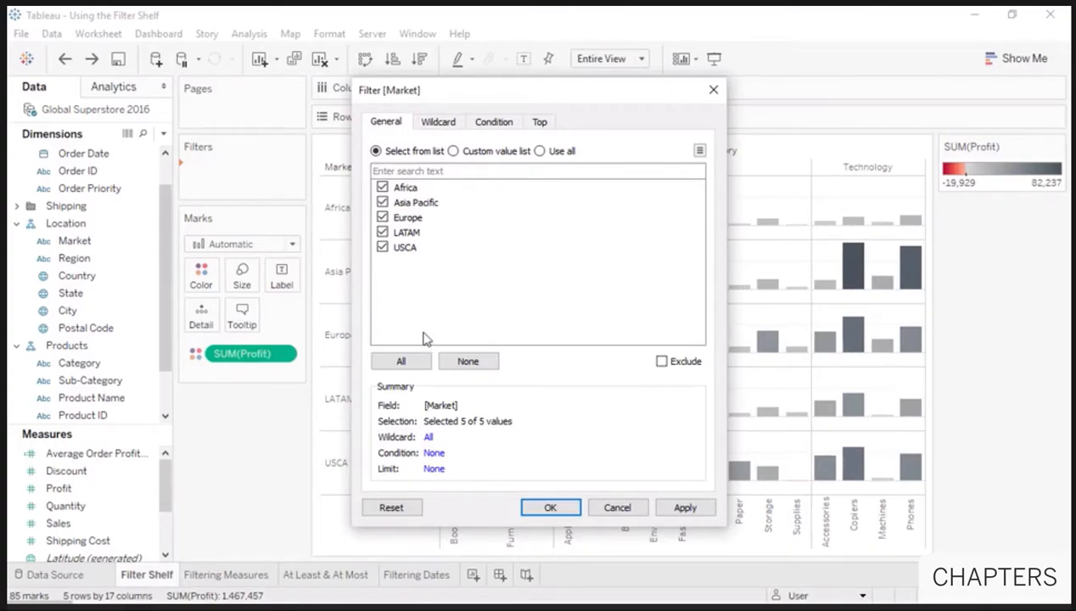
{"action": "left_click", "coordinate": [467, 363]}
{"action": "left_click", "coordinate": [661, 362]}
{"action": "left_click", "coordinate": [386, 247]}
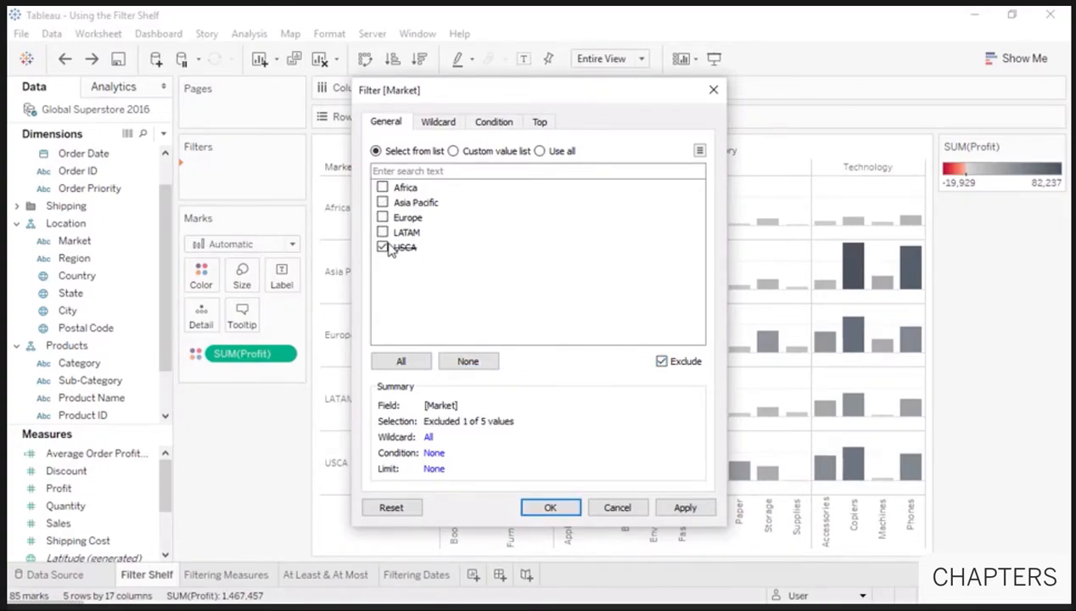
{"action": "left_click", "coordinate": [550, 506]}
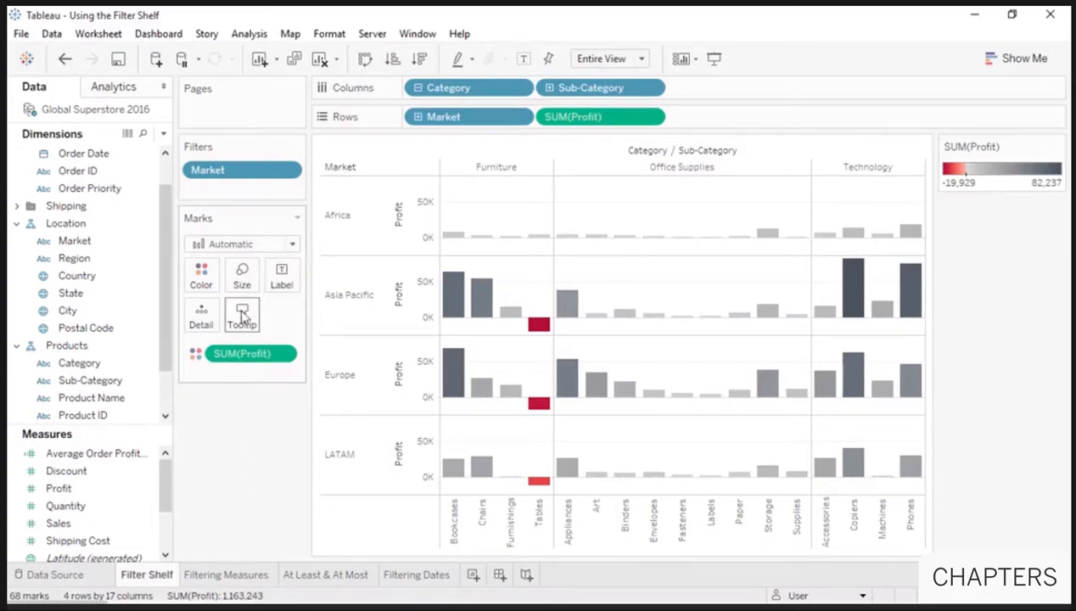
Step: Edit the Market filter, search its values for "la", and set it to use all values
{"action": "right_click", "coordinate": [243, 173]}
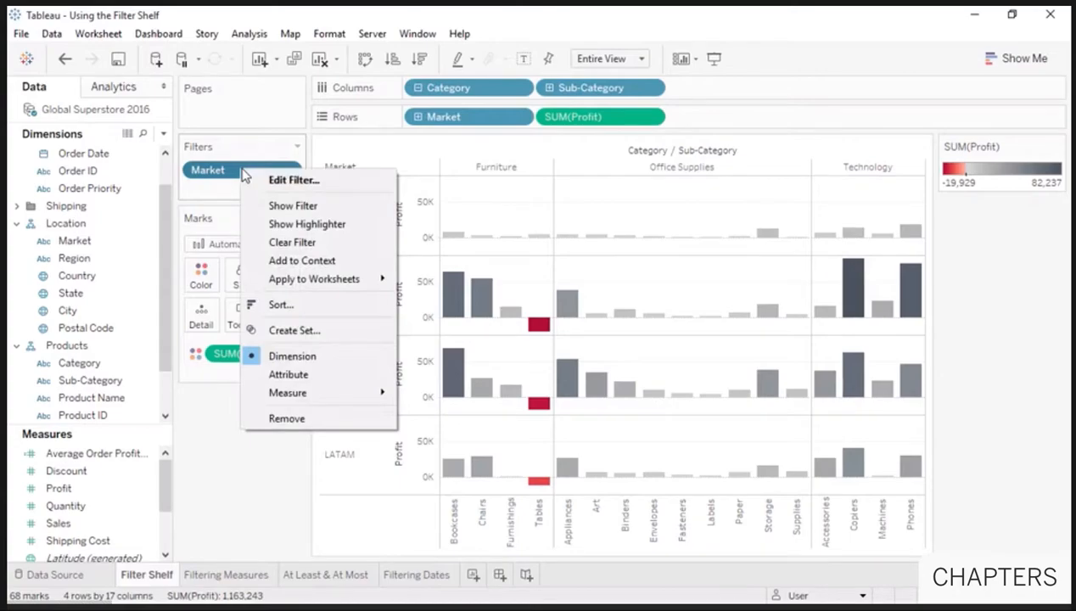
{"action": "left_click", "coordinate": [273, 181]}
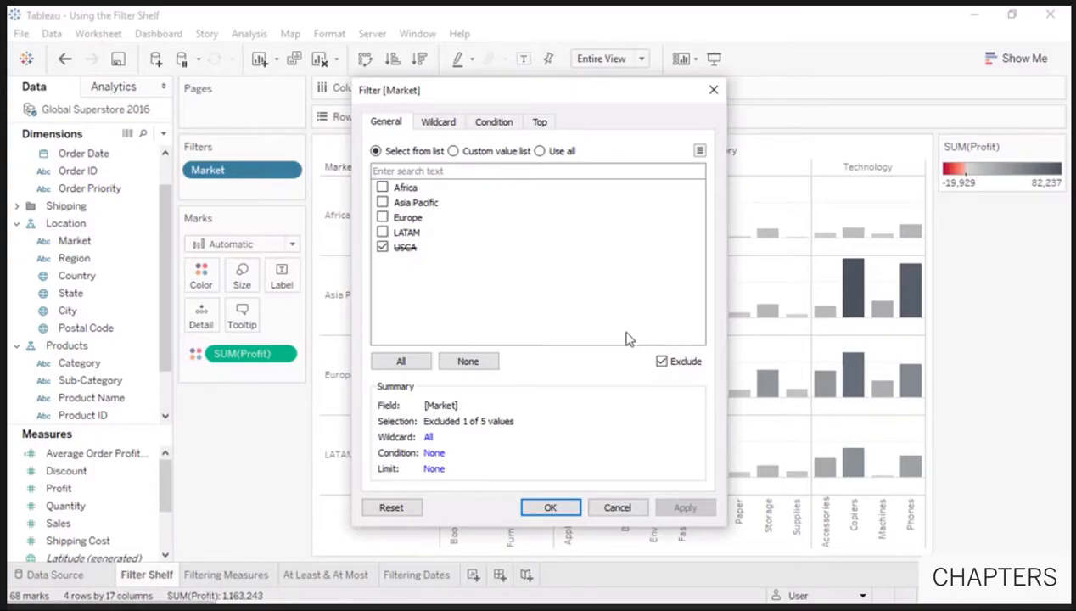
{"action": "left_click", "coordinate": [556, 172]}
{"action": "type", "text": "la"}
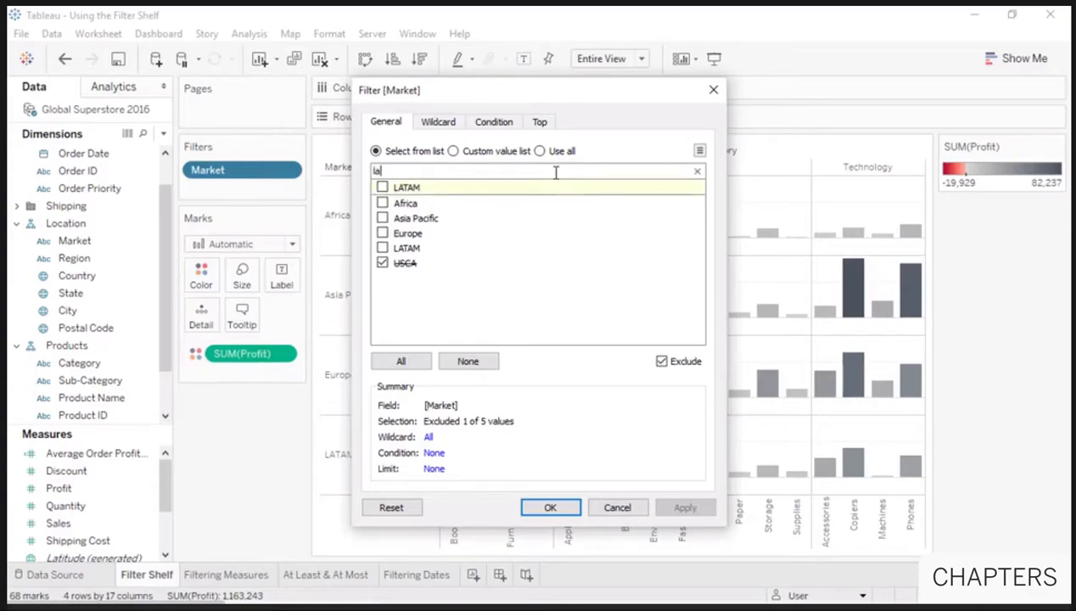
{"action": "left_click", "coordinate": [540, 152]}
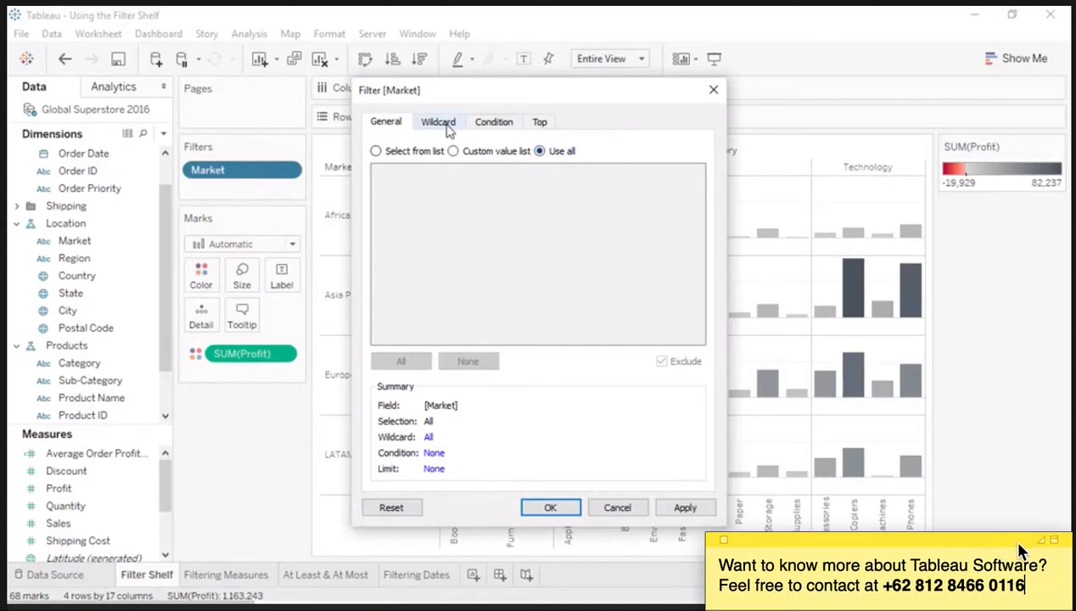
{"action": "left_click", "coordinate": [441, 122]}
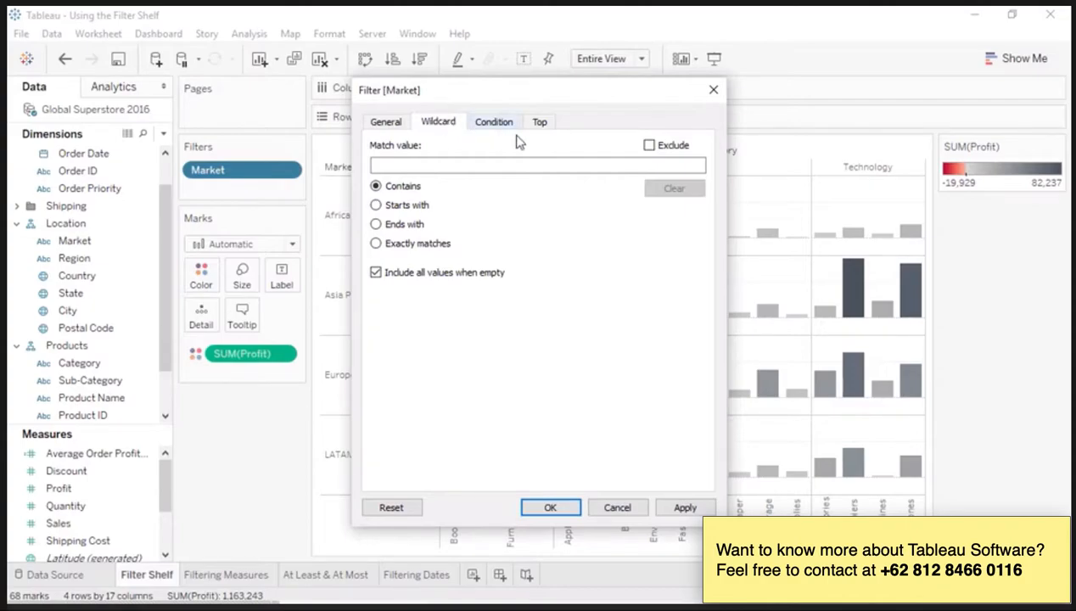
{"action": "left_click", "coordinate": [648, 146]}
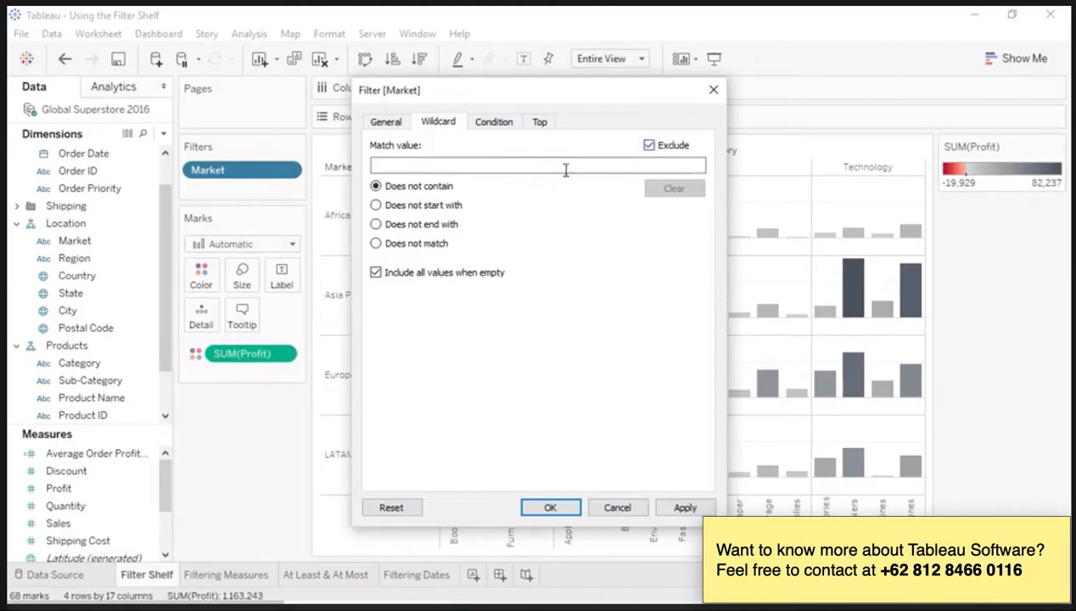
{"action": "left_click", "coordinate": [443, 226]}
{"action": "left_click", "coordinate": [446, 166]}
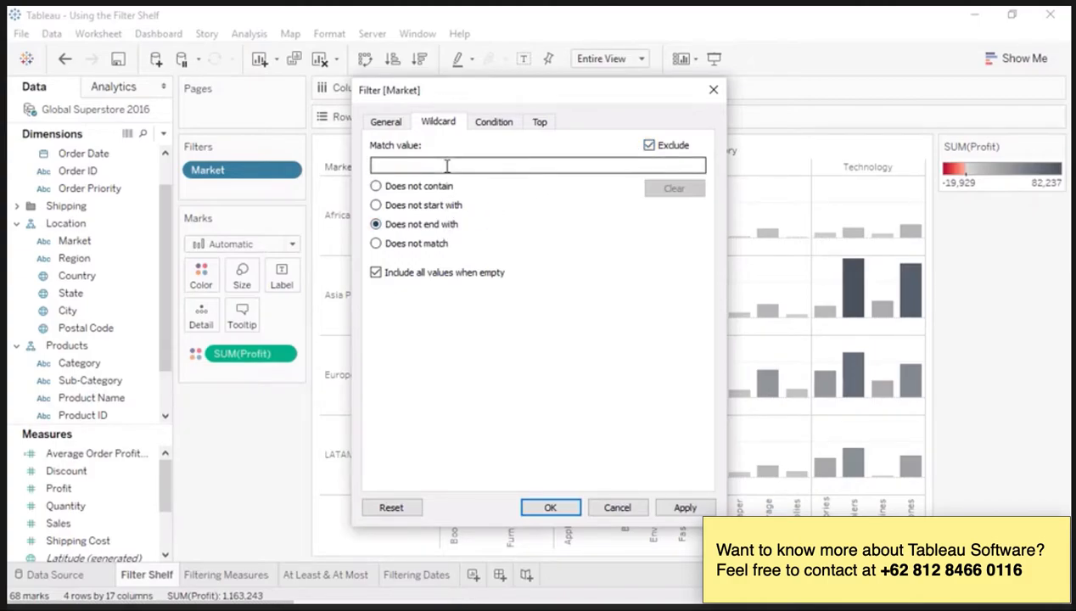
{"action": "type", "text": "@tableau.com"}
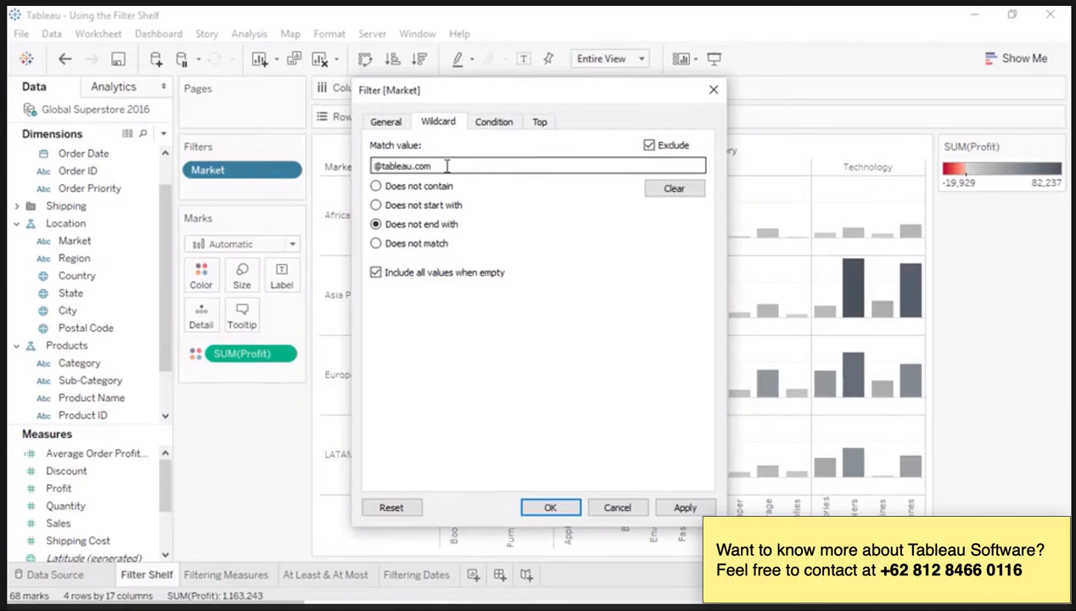
{"action": "left_click", "coordinate": [502, 124]}
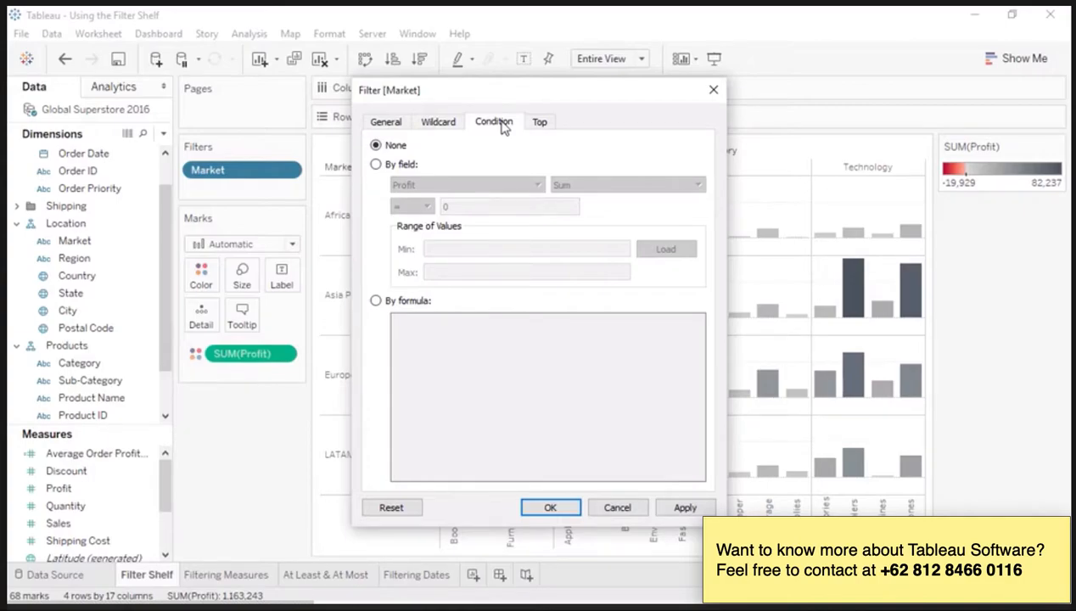
{"action": "left_click", "coordinate": [713, 90]}
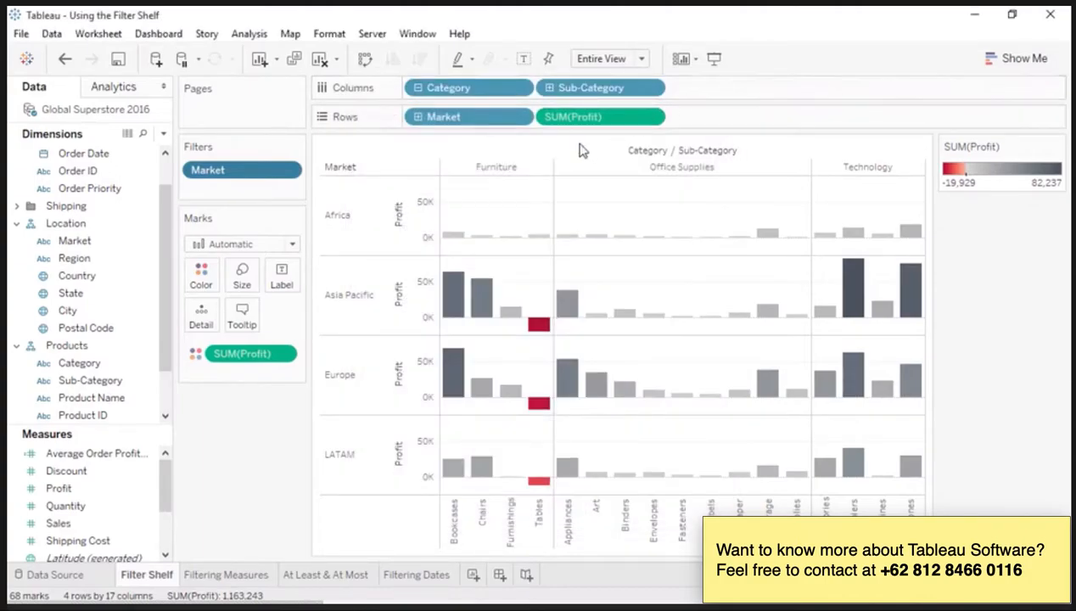
Step: Start a filter on Product Name with a condition based on the Quantity field
{"action": "left_click", "coordinate": [119, 401]}
{"action": "left_click_drag", "start_coordinate": [119, 403], "coordinate": [260, 189]}
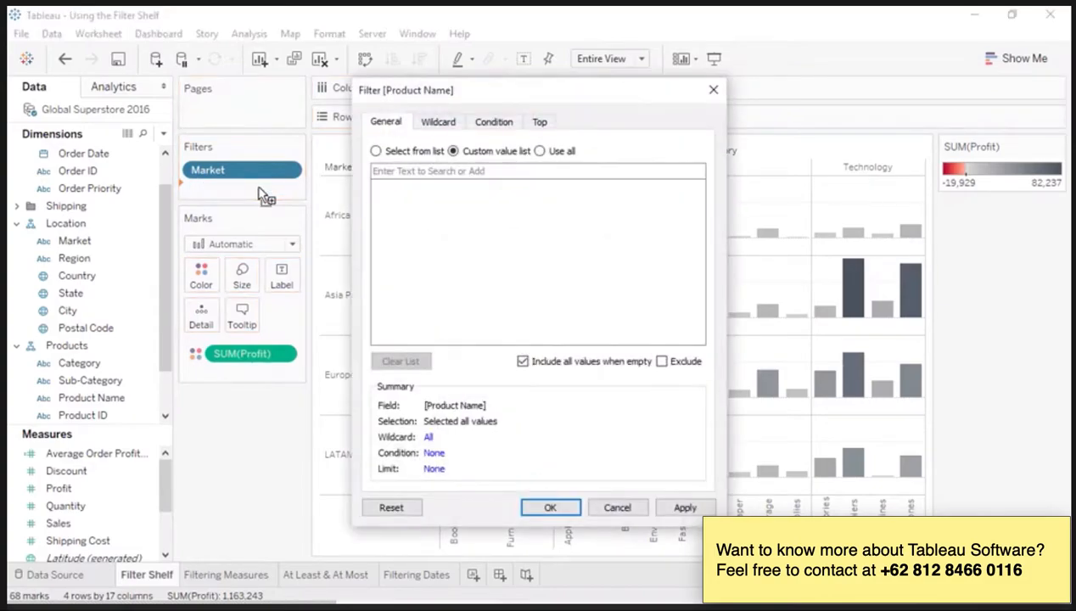
{"action": "left_click", "coordinate": [493, 123]}
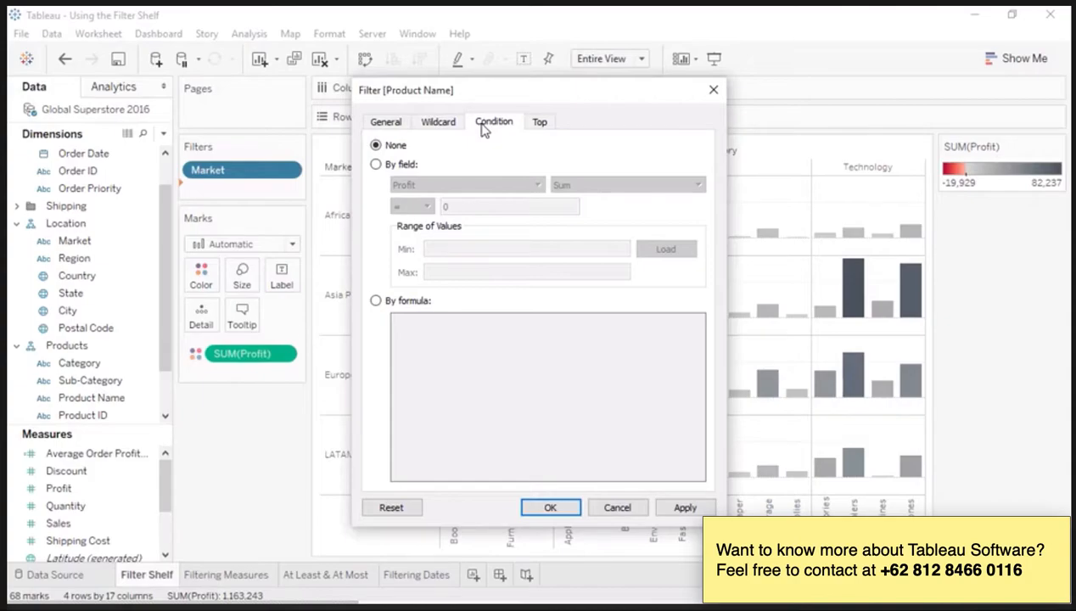
{"action": "left_click", "coordinate": [406, 166]}
{"action": "left_click", "coordinate": [418, 186]}
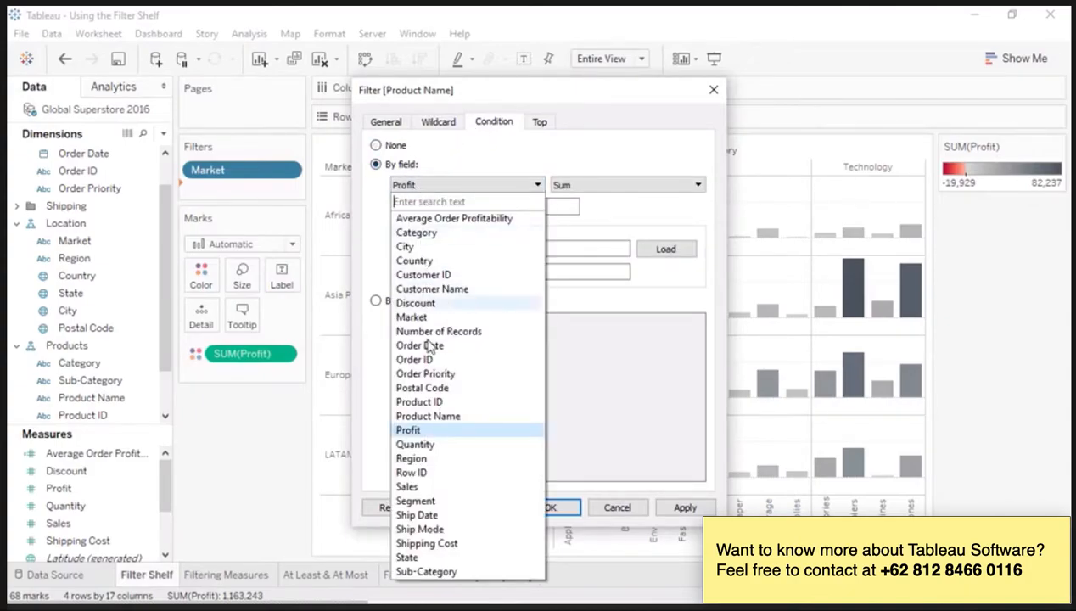
{"action": "left_click", "coordinate": [428, 443]}
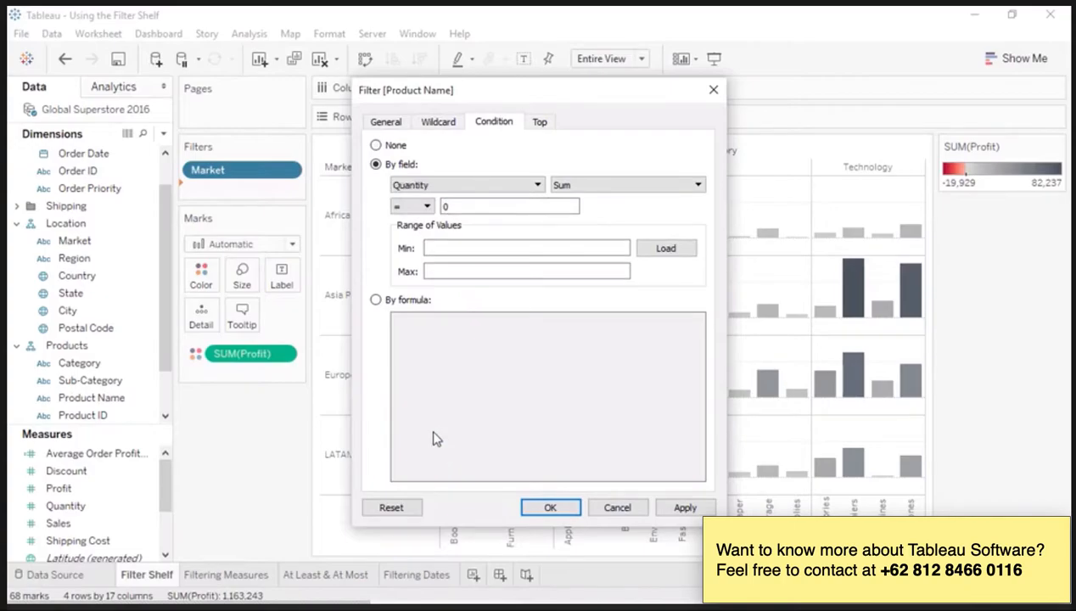
Step: Set the Quantity condition to an Average greater than 1 and load its range of values
{"action": "left_click", "coordinate": [577, 185]}
{"action": "left_click", "coordinate": [576, 214]}
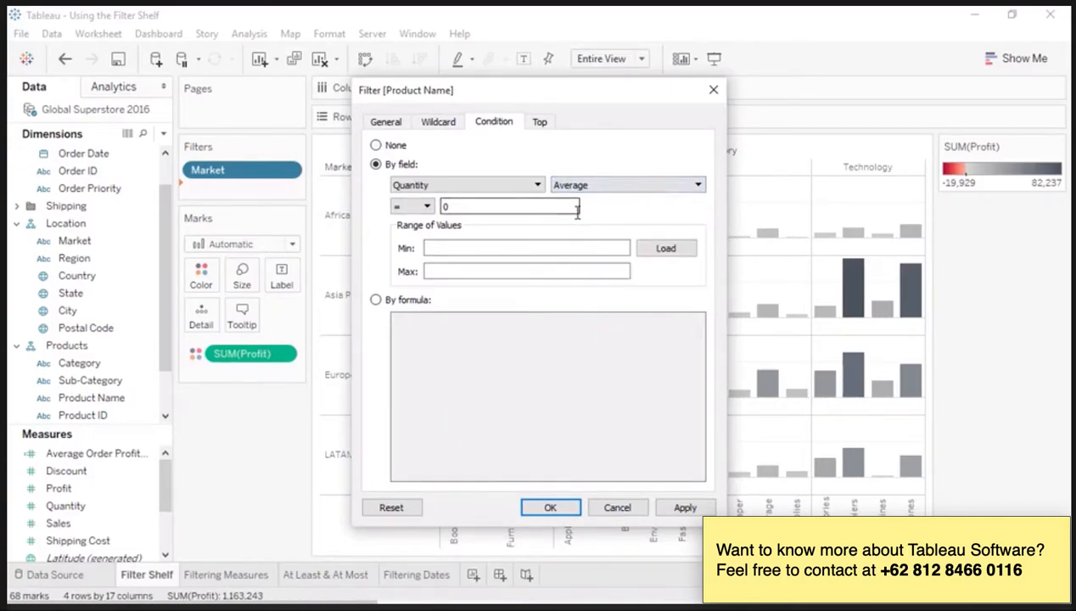
{"action": "left_click", "coordinate": [427, 207]}
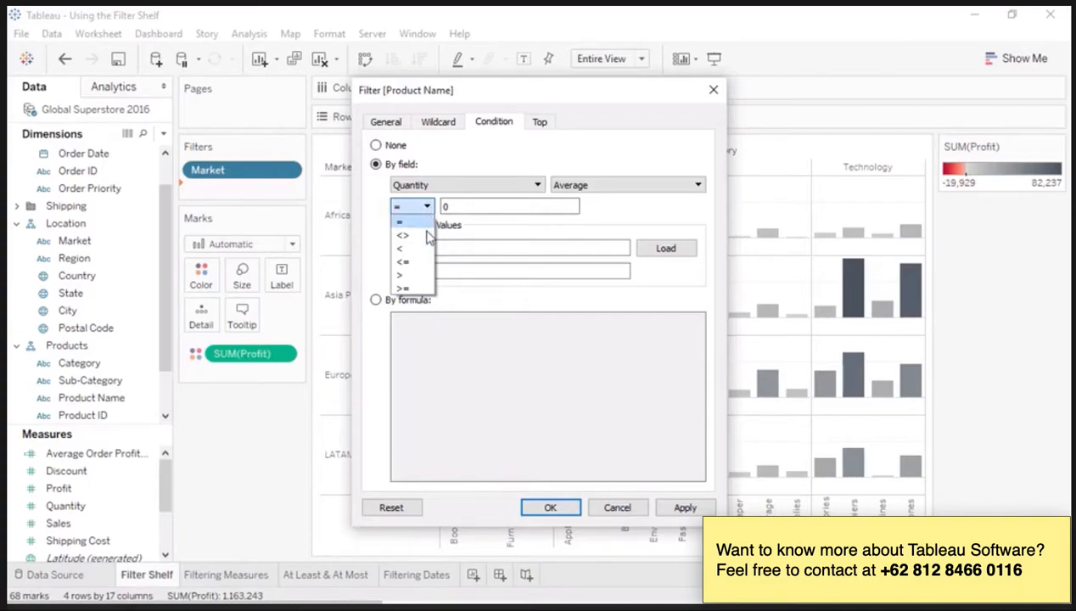
{"action": "left_click", "coordinate": [425, 275]}
{"action": "left_click_drag", "start_coordinate": [455, 206], "coordinate": [432, 207]}
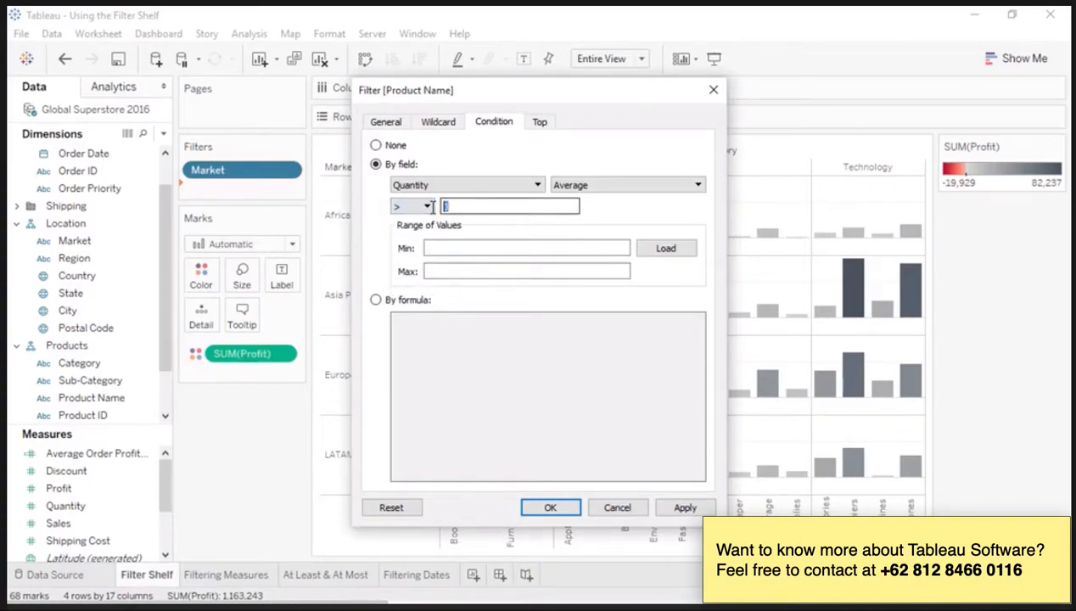
{"action": "type", "text": "1"}
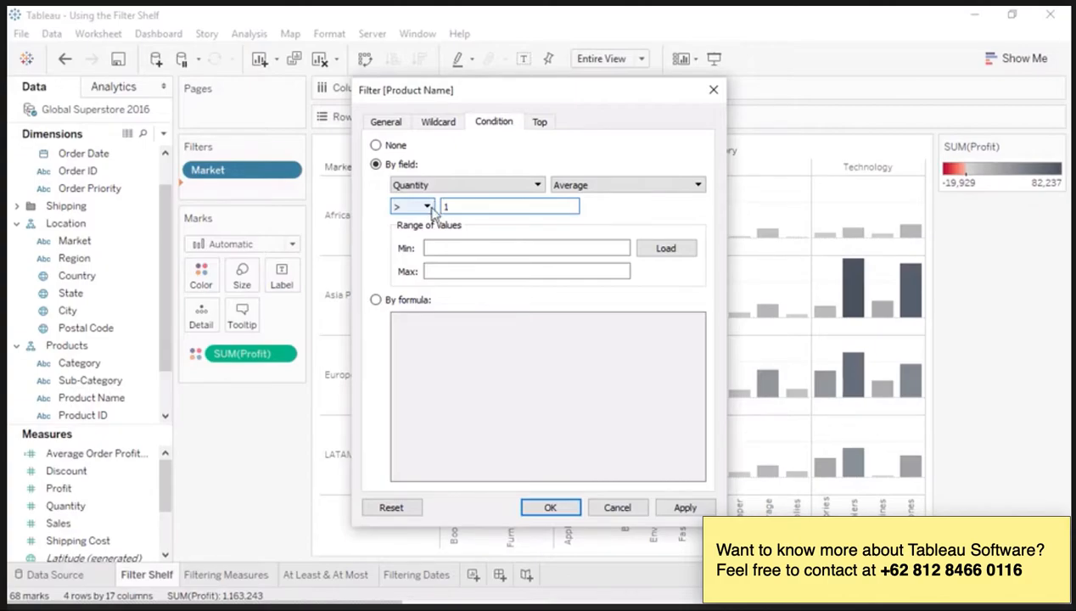
{"action": "left_click", "coordinate": [651, 251]}
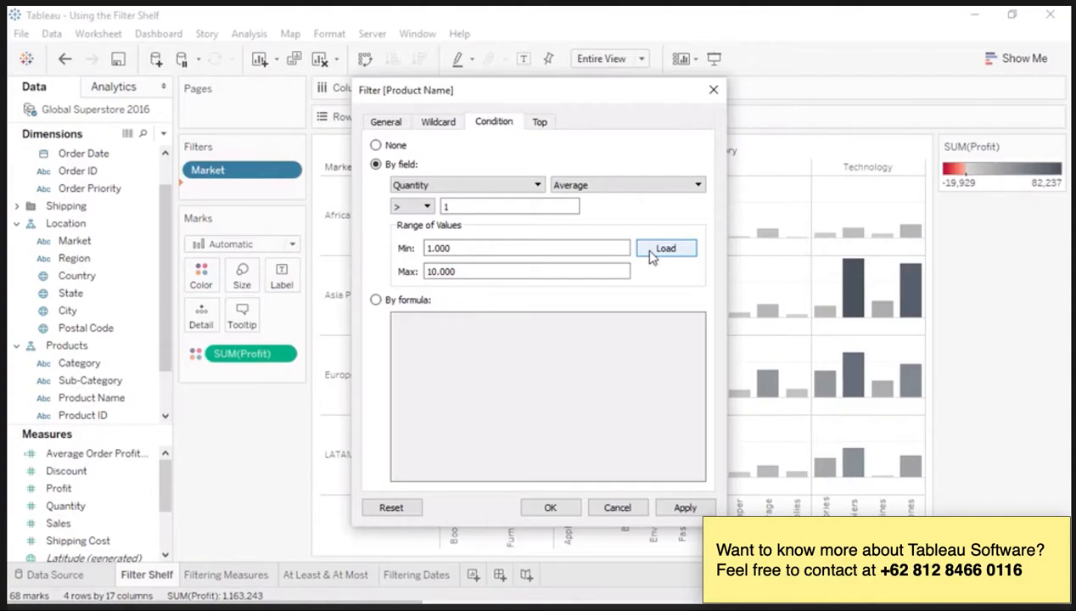
Step: Try the formula condition and a Top 10 by Sum of Profit limit for Product Name, and discard the filter
{"action": "left_click", "coordinate": [395, 305]}
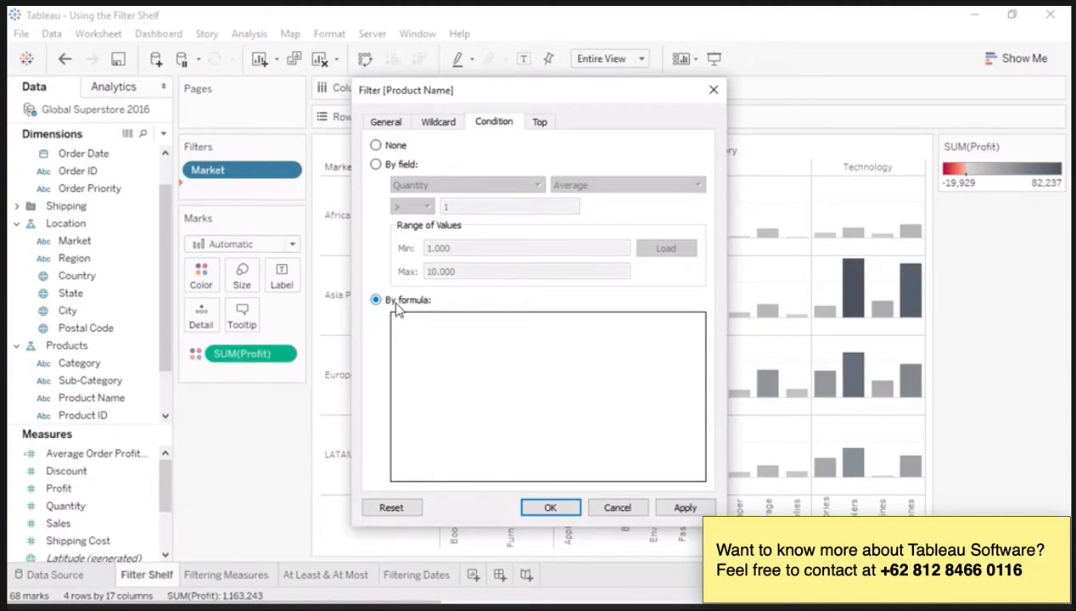
{"action": "left_click", "coordinate": [540, 124]}
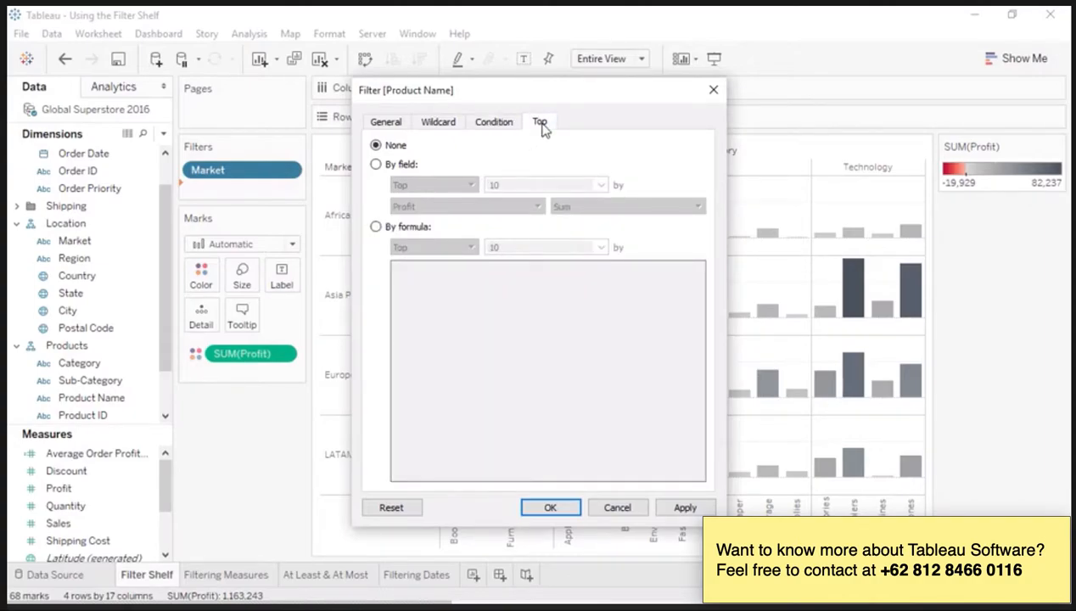
{"action": "left_click", "coordinate": [396, 166]}
{"action": "left_click", "coordinate": [406, 187]}
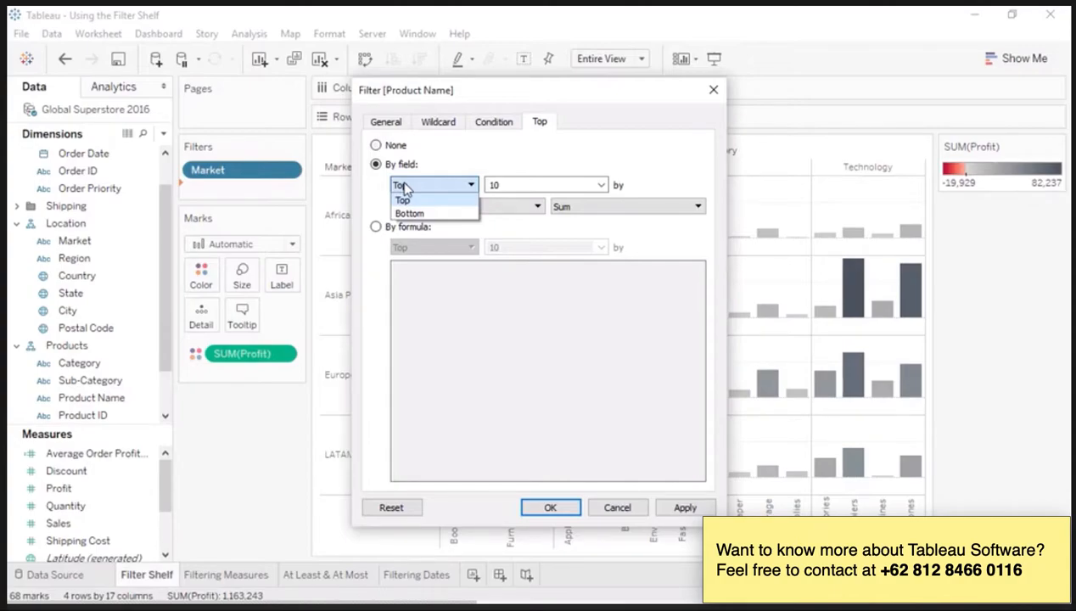
{"action": "left_click", "coordinate": [480, 170]}
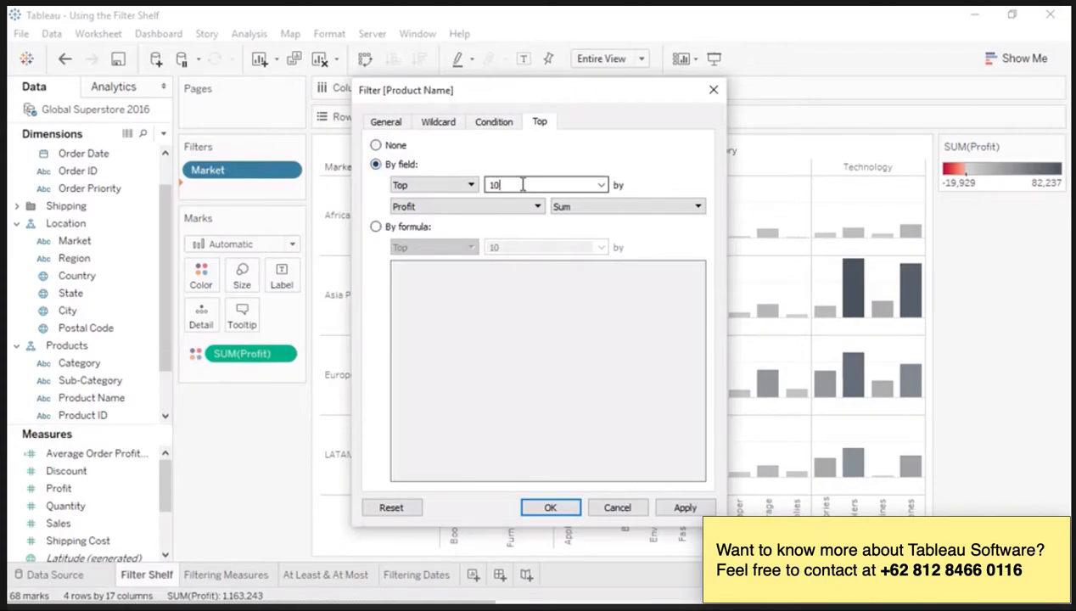
{"action": "left_click", "coordinate": [601, 185]}
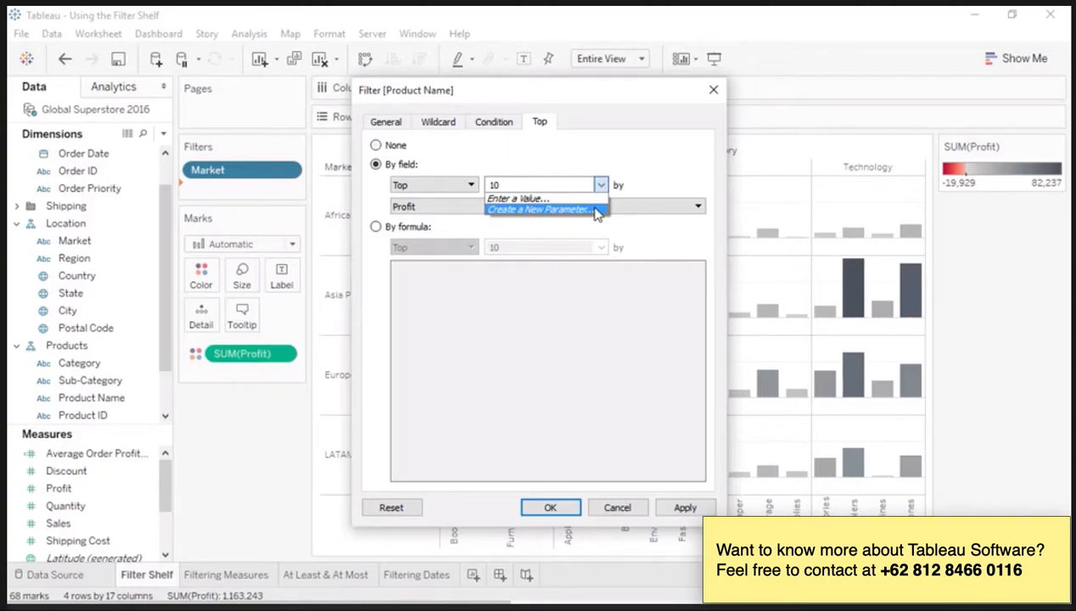
{"action": "left_click", "coordinate": [713, 90]}
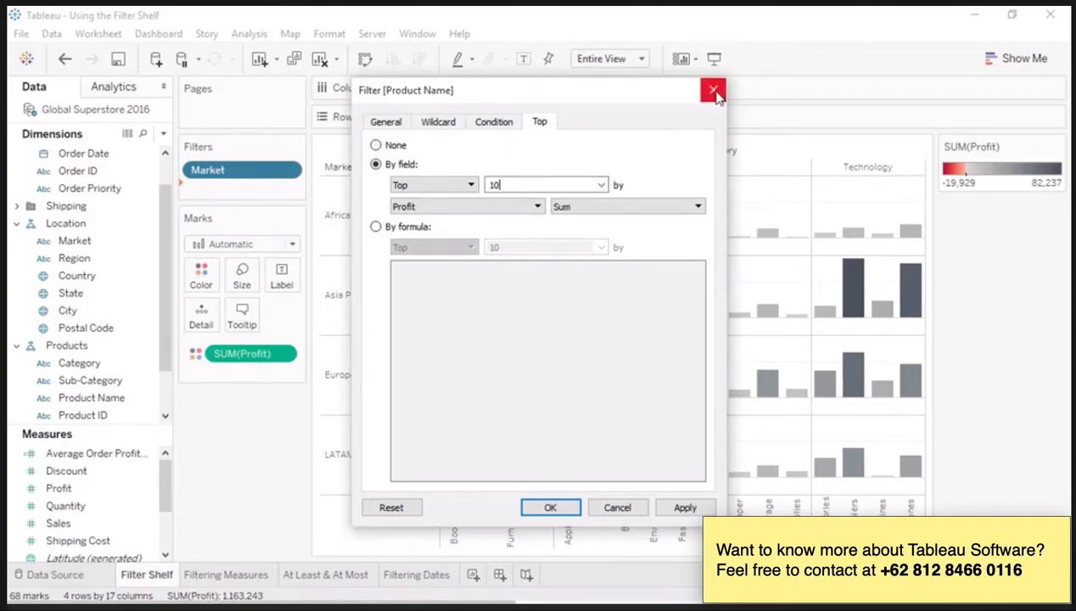
{"action": "left_click", "coordinate": [713, 90]}
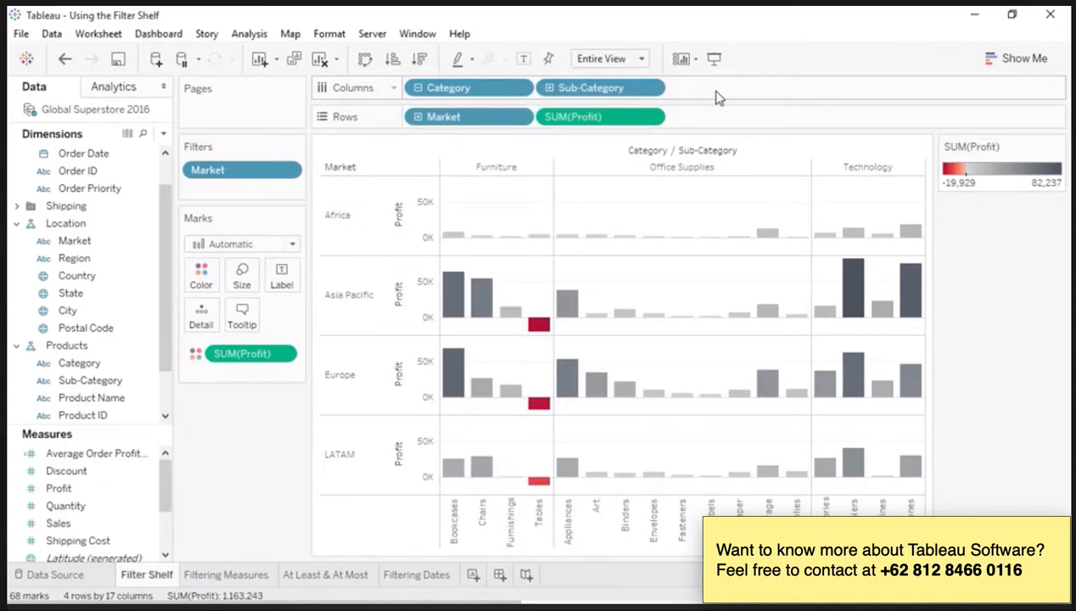
Step: Start a Shipping Cost filter on all values in the Filtering Measures worksheet
{"action": "left_click", "coordinate": [223, 577]}
{"action": "left_click_drag", "start_coordinate": [128, 541], "coordinate": [246, 220]}
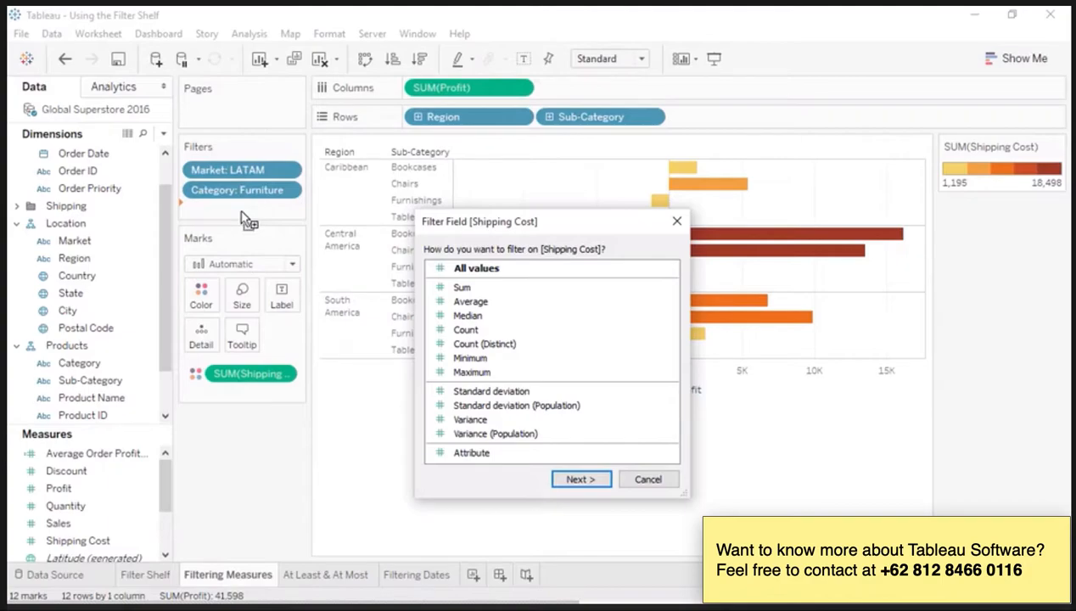
{"action": "left_click", "coordinate": [439, 267]}
{"action": "left_click", "coordinate": [580, 479]}
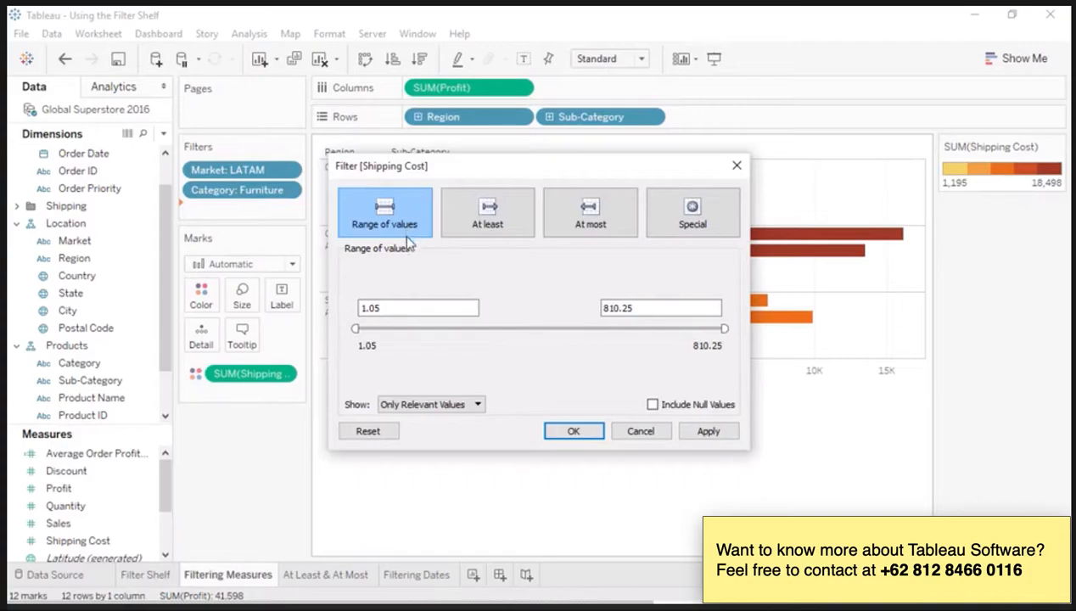
Step: Show all database values for the Shipping Cost range, try the At least and At most modes, and discard the filter
{"action": "left_click", "coordinate": [447, 405]}
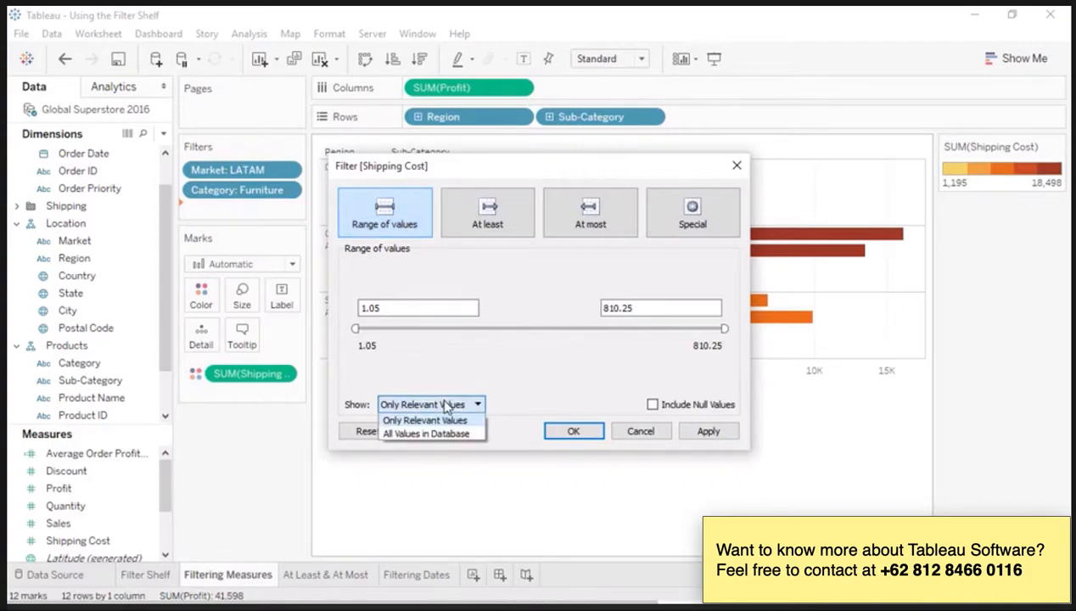
{"action": "left_click", "coordinate": [441, 434]}
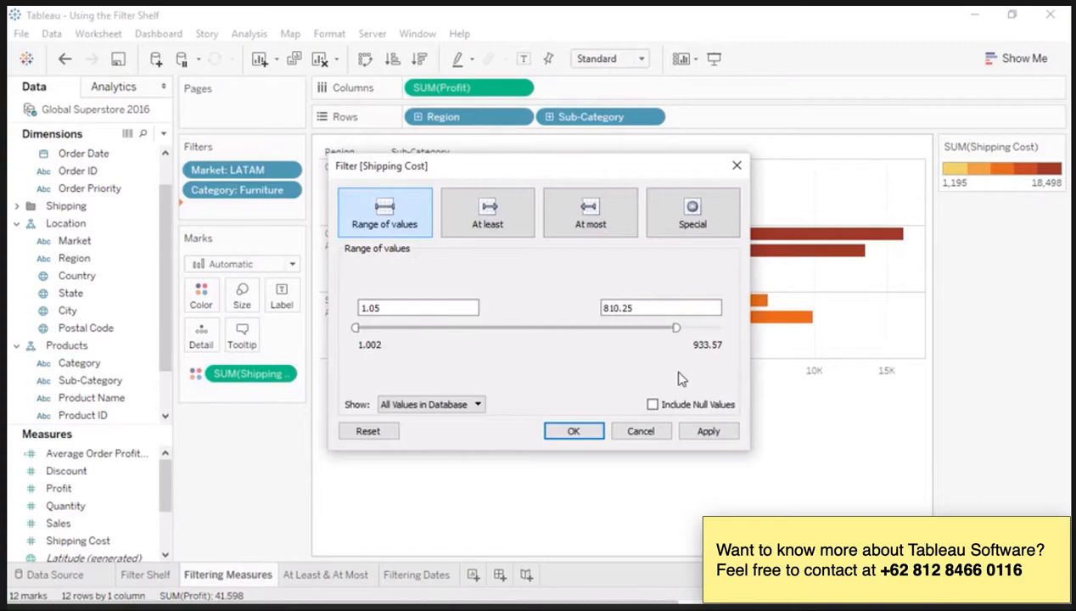
{"action": "left_click", "coordinate": [521, 230]}
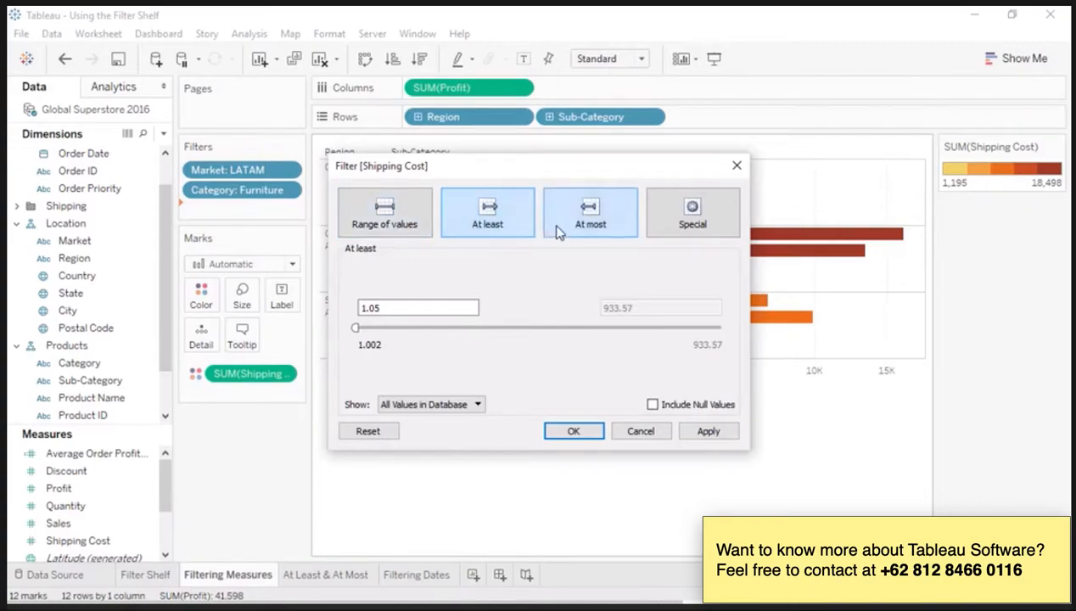
{"action": "left_click", "coordinate": [557, 231]}
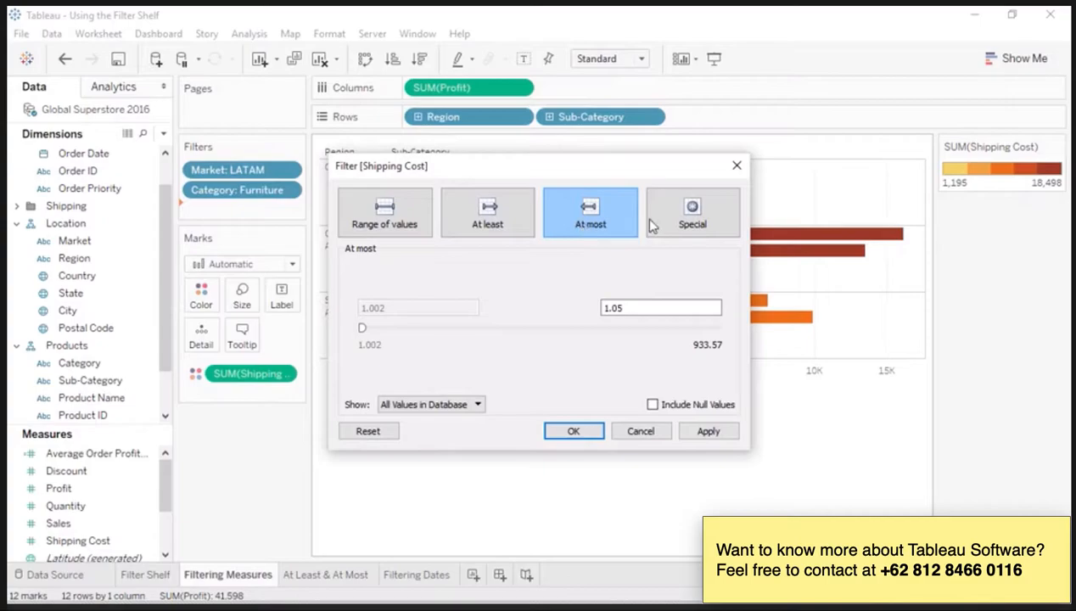
{"action": "left_click", "coordinate": [737, 165]}
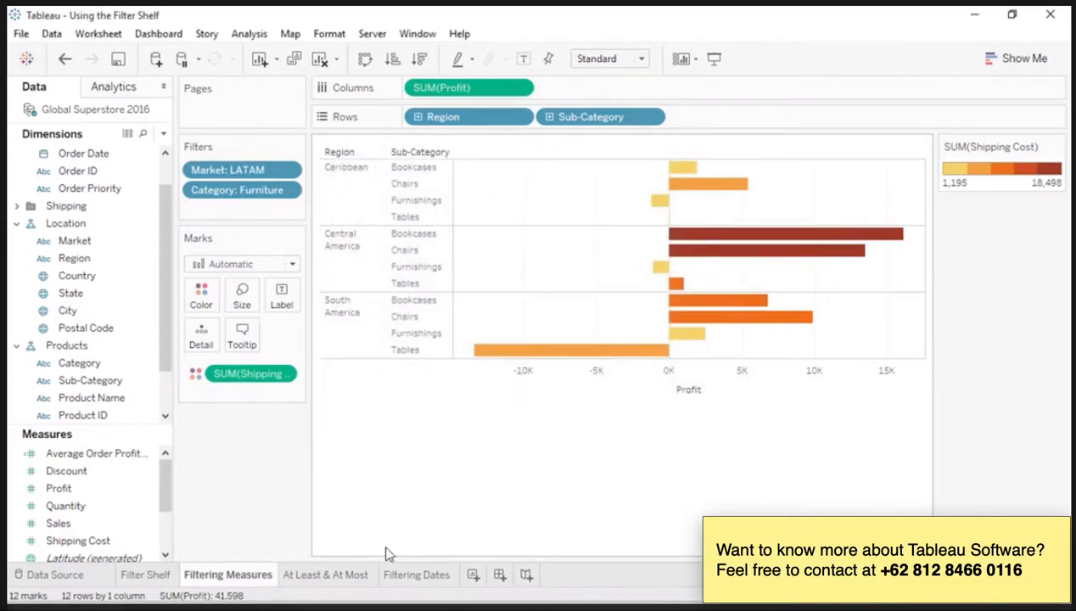
Step: Review the range of values in the Sum of Profit filter on the At Least & At Most worksheet and accept it
{"action": "left_click", "coordinate": [352, 581]}
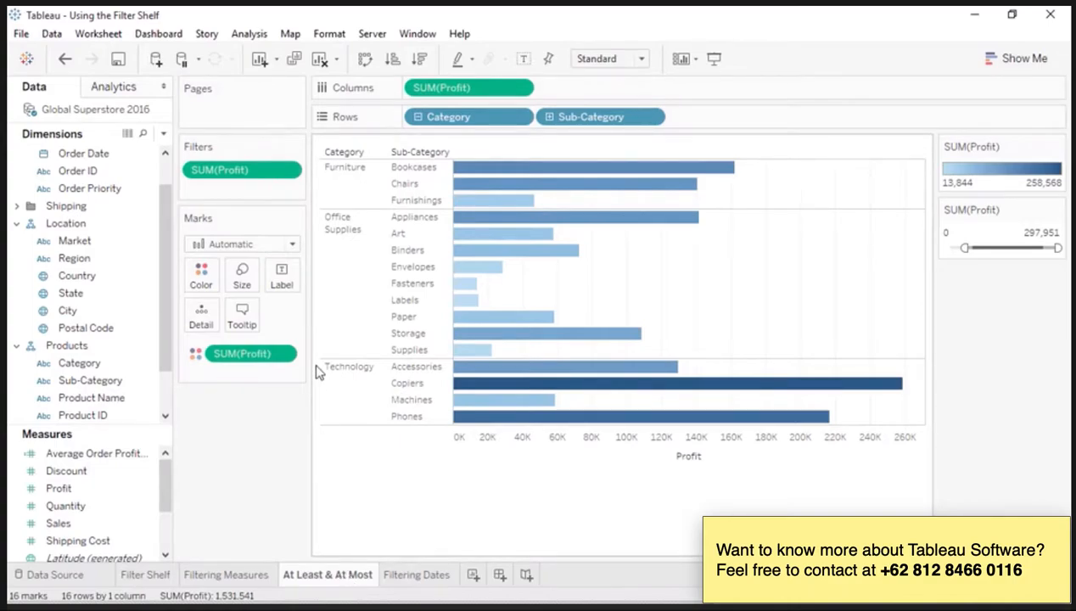
{"action": "right_click", "coordinate": [251, 173]}
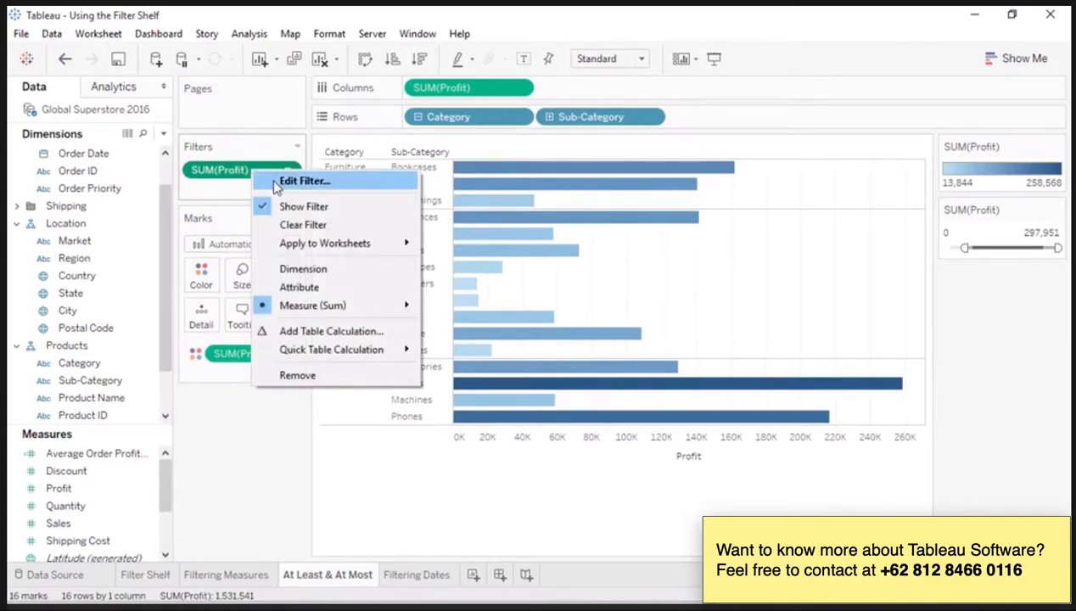
{"action": "left_click", "coordinate": [277, 181]}
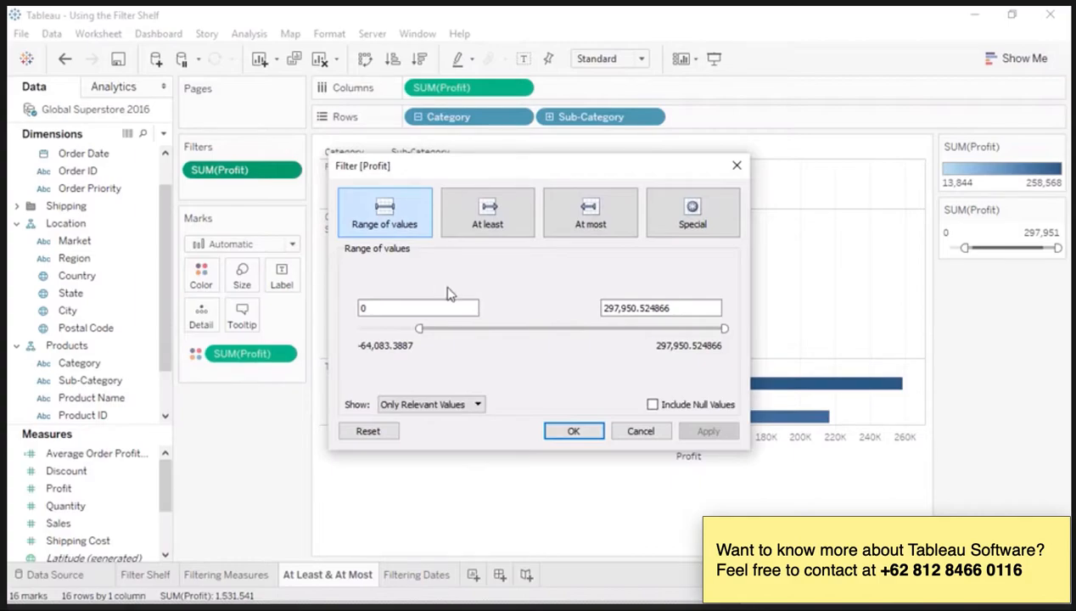
{"action": "left_click", "coordinate": [577, 433]}
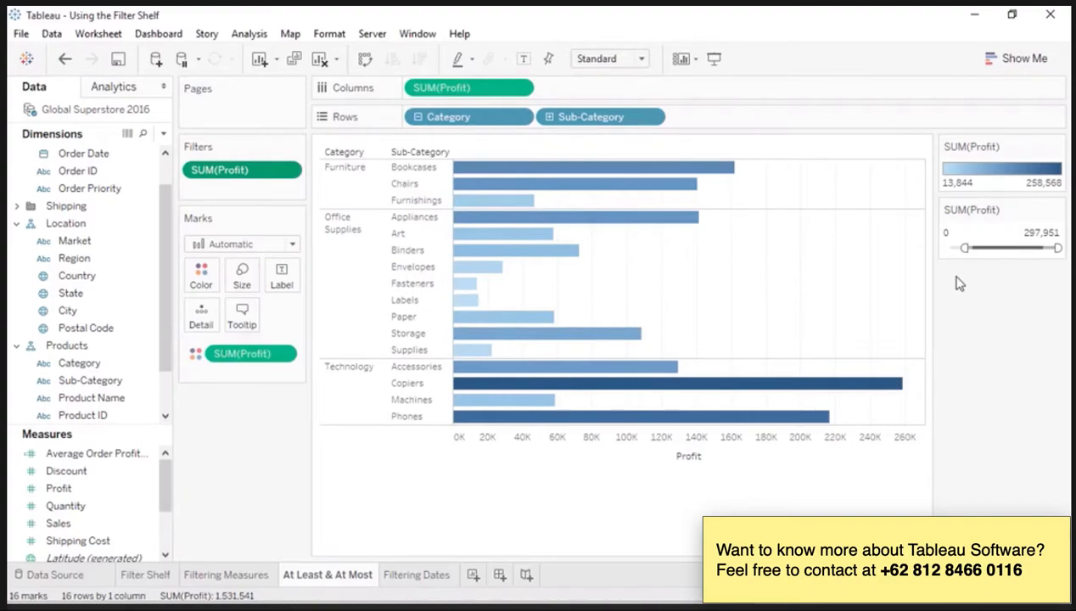
Step: Collapse the rows to Category level, then view the Profit filter's range, At least and Special modes without keeping any filter change
{"action": "left_click", "coordinate": [417, 119]}
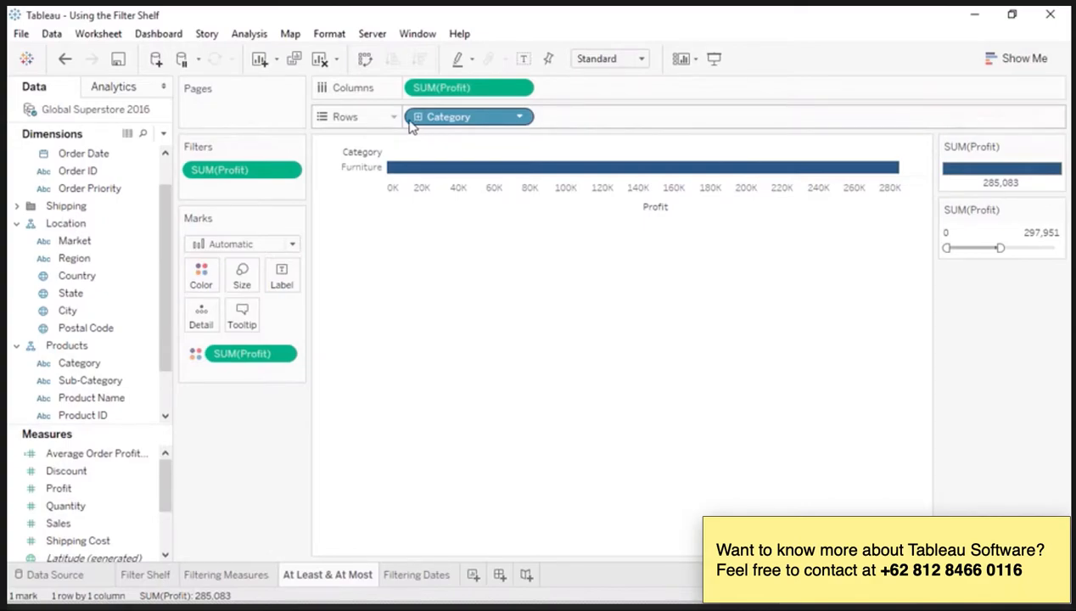
{"action": "left_click", "coordinate": [287, 171]}
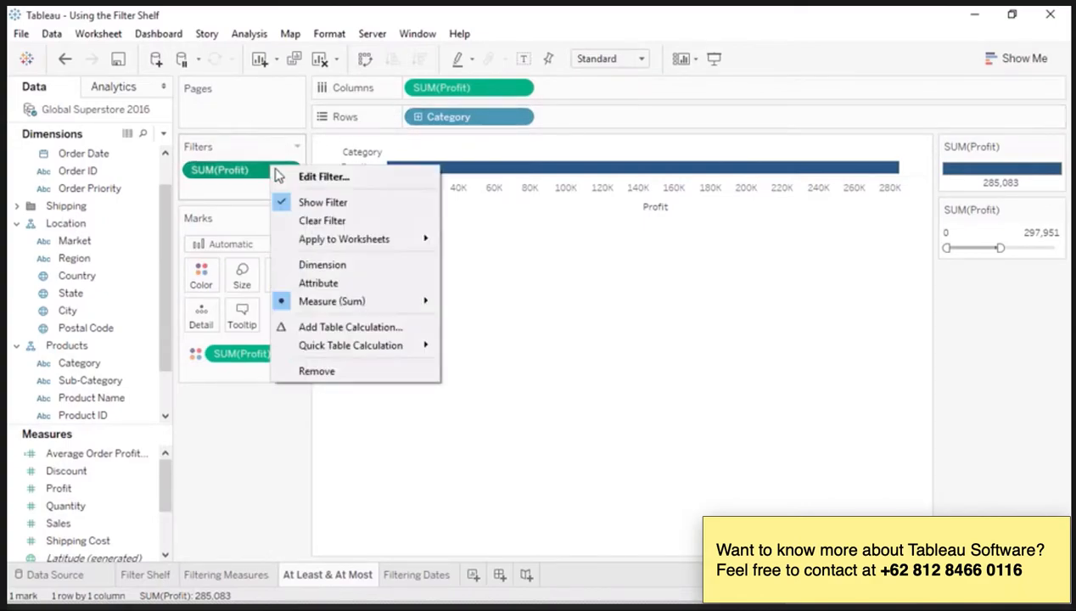
{"action": "left_click", "coordinate": [299, 176]}
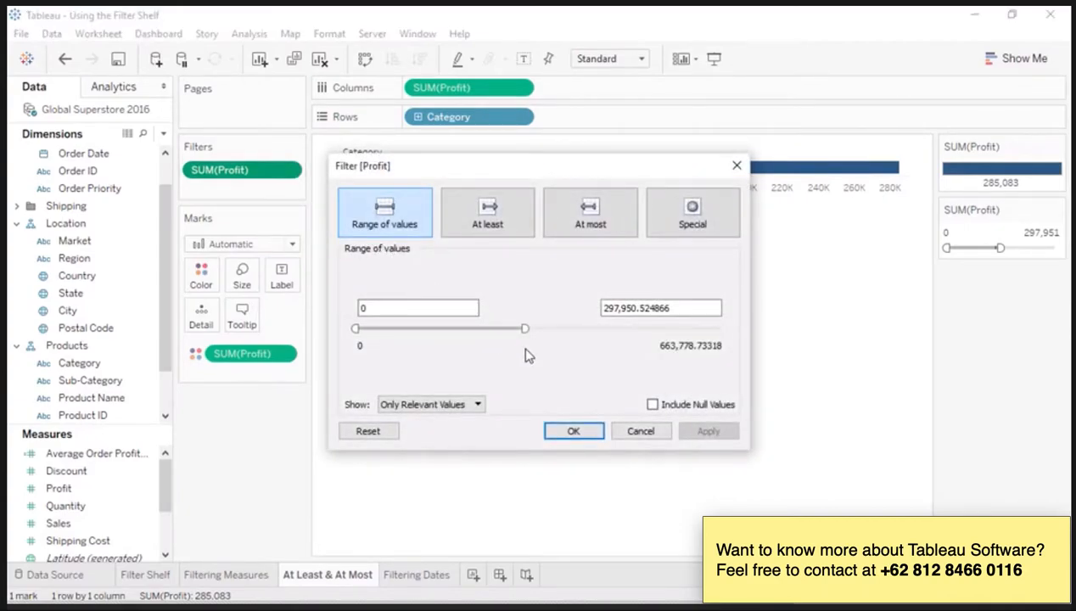
{"action": "left_click", "coordinate": [512, 231]}
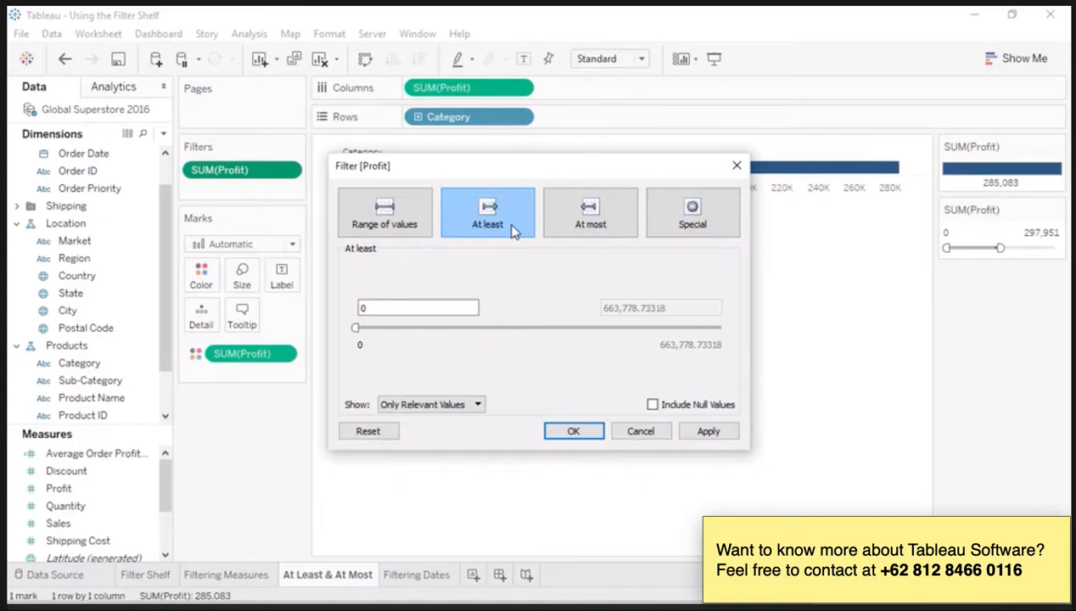
{"action": "left_click", "coordinate": [679, 219]}
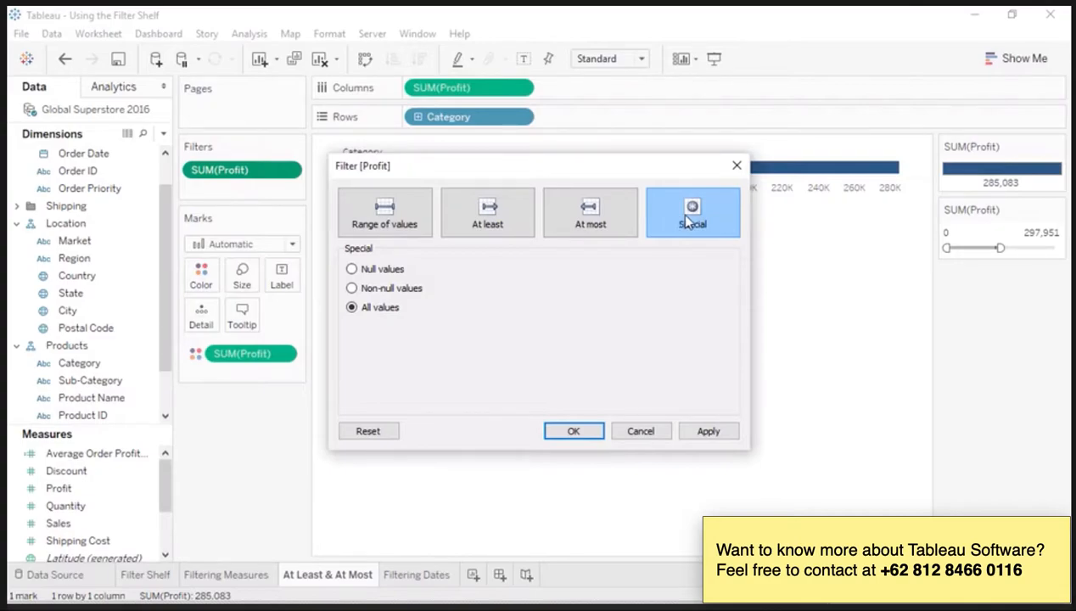
{"action": "left_click", "coordinate": [736, 166]}
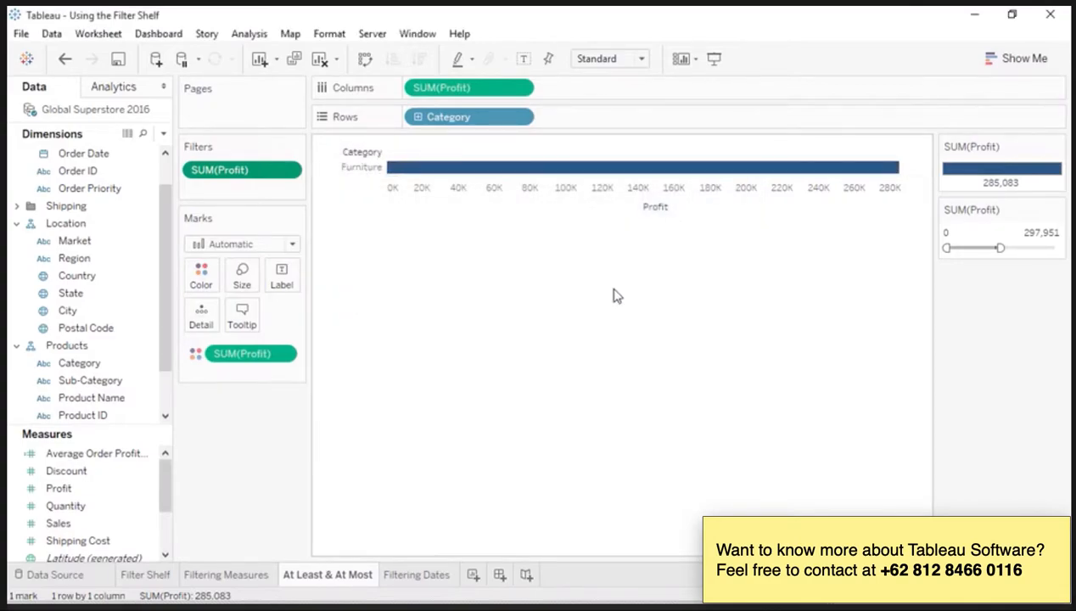
Step: Start a Relative Date filter on Order Date in the Filtering Dates worksheet
{"action": "left_click", "coordinate": [435, 579]}
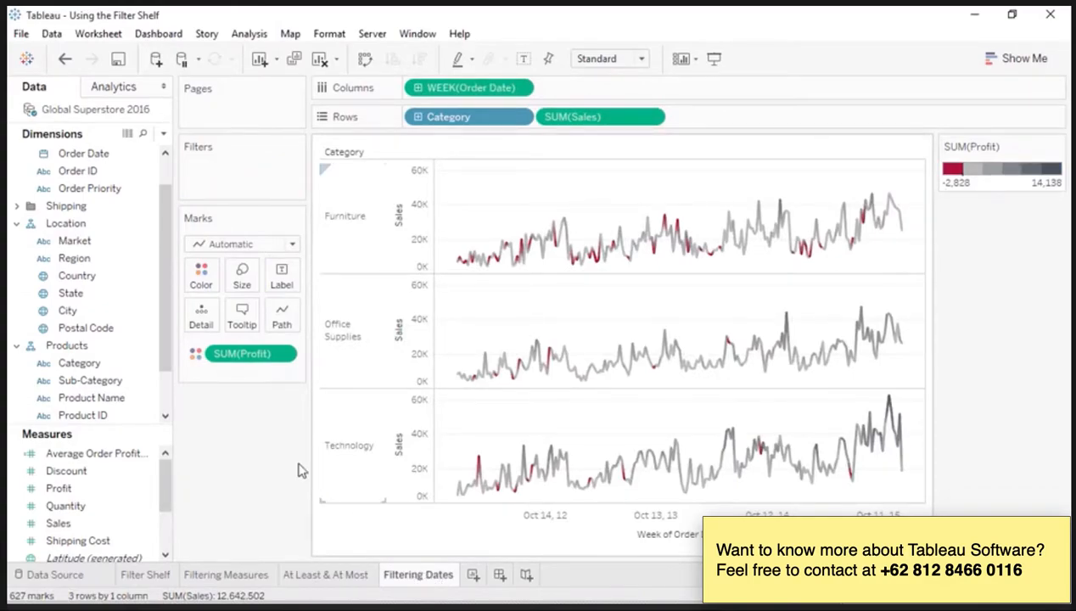
{"action": "left_click_drag", "start_coordinate": [64, 162], "coordinate": [224, 180]}
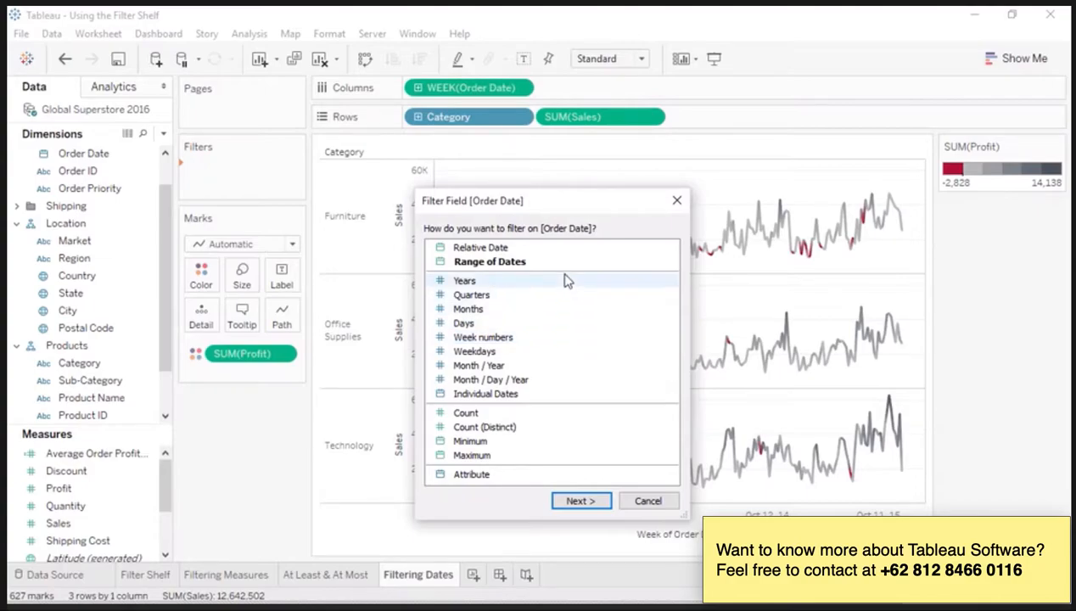
{"action": "left_click", "coordinate": [566, 252]}
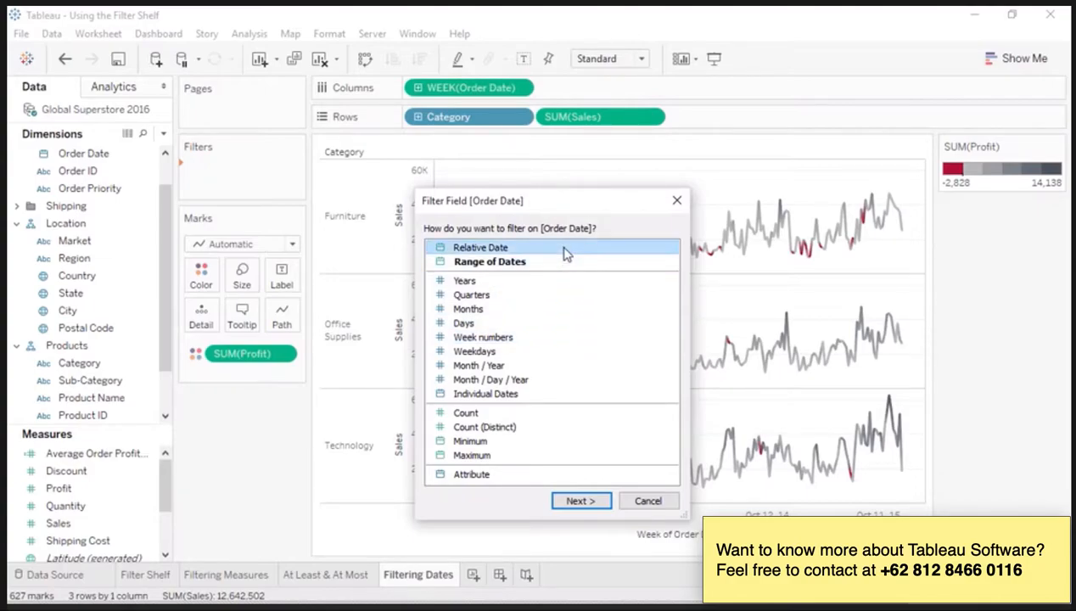
{"action": "left_click", "coordinate": [578, 502]}
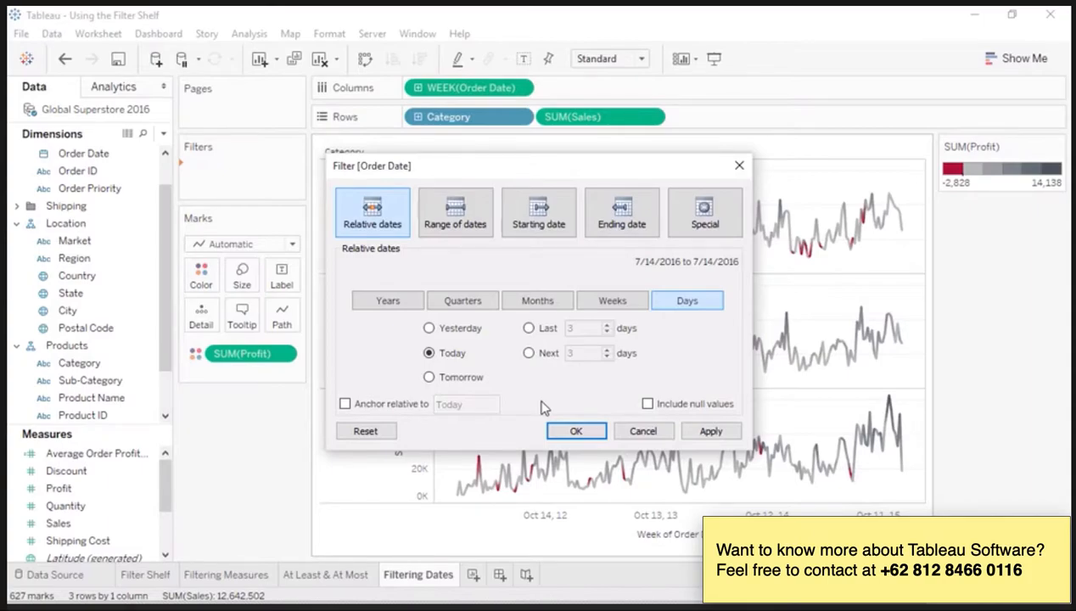
Step: Try relative Order Date periods of the last 2 years, last 2 weeks and week to date, anchored to 7/14/2016
{"action": "left_click", "coordinate": [388, 301]}
{"action": "left_click", "coordinate": [530, 328]}
{"action": "left_click", "coordinate": [607, 333]}
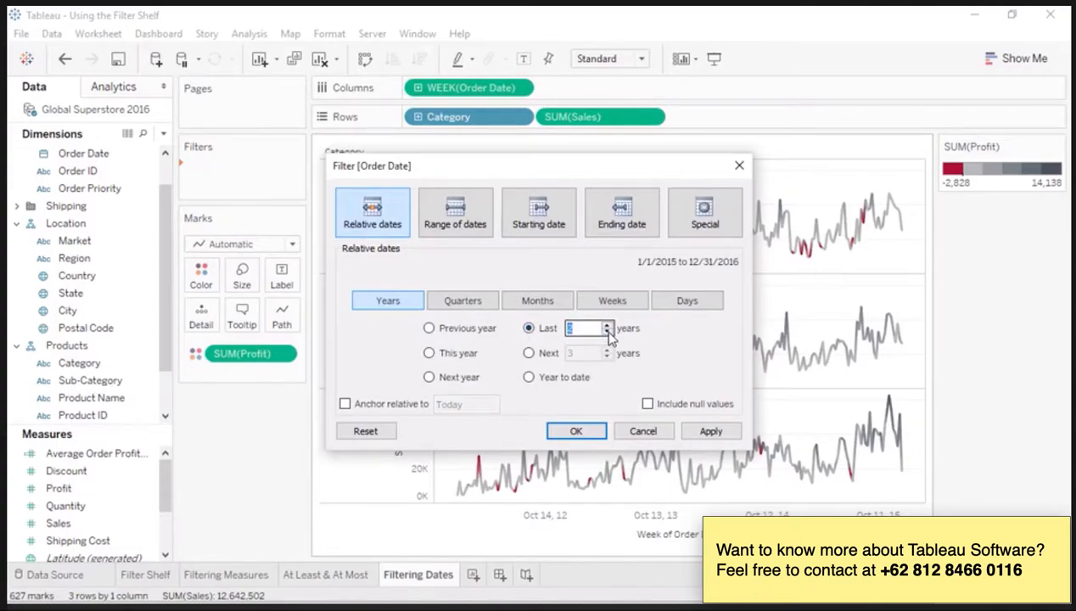
{"action": "left_click", "coordinate": [615, 307]}
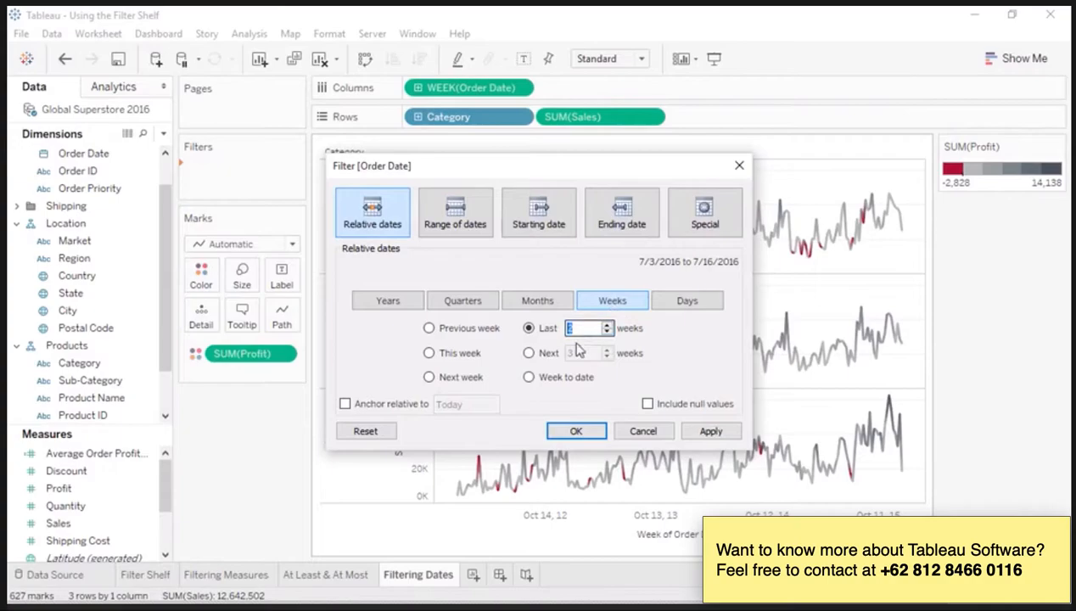
{"action": "left_click", "coordinate": [528, 379]}
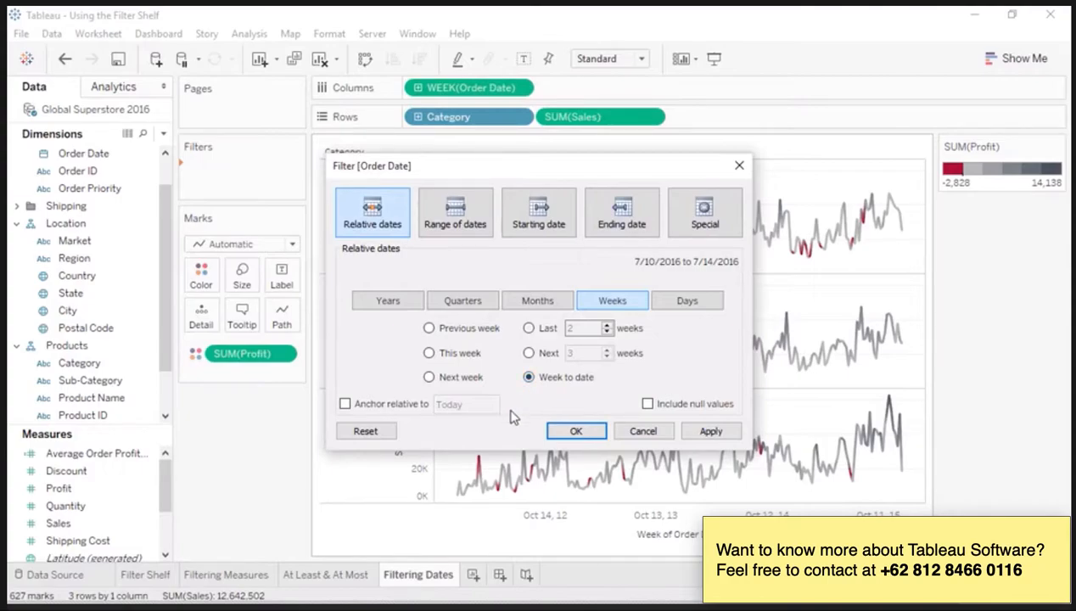
{"action": "left_click", "coordinate": [345, 404]}
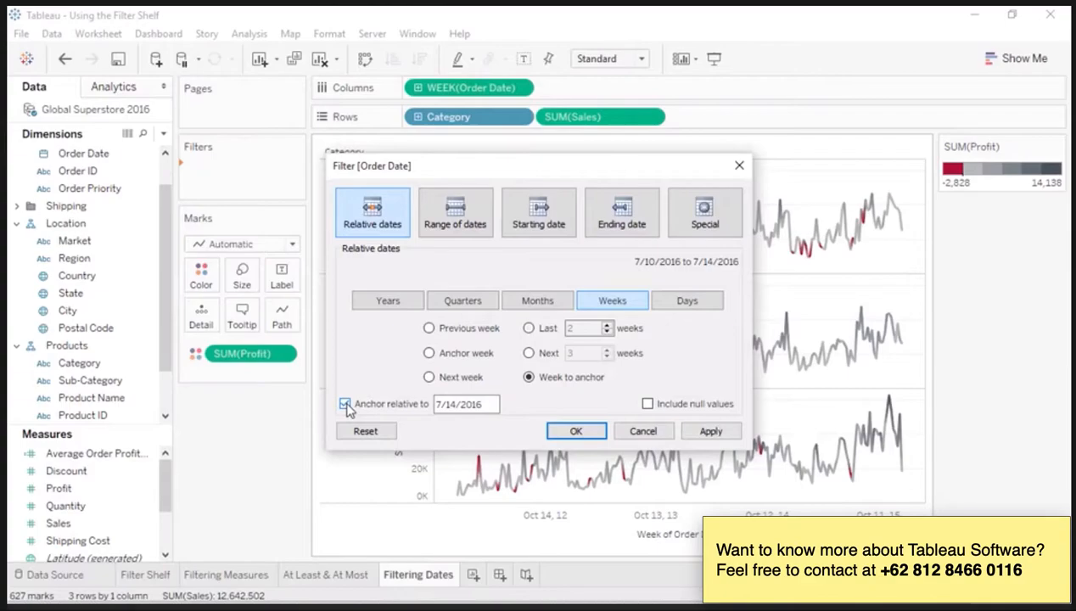
Step: Try the Range of dates, Starting date and Ending date modes for Order Date, and discard the filter
{"action": "left_click", "coordinate": [459, 230]}
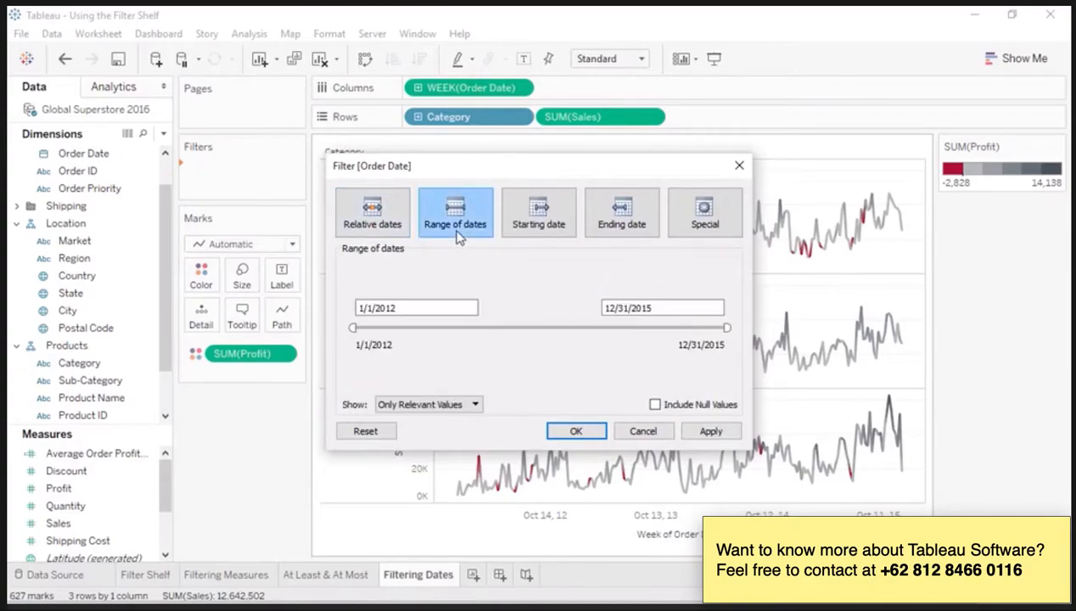
{"action": "left_click", "coordinate": [524, 231]}
{"action": "left_click", "coordinate": [604, 231]}
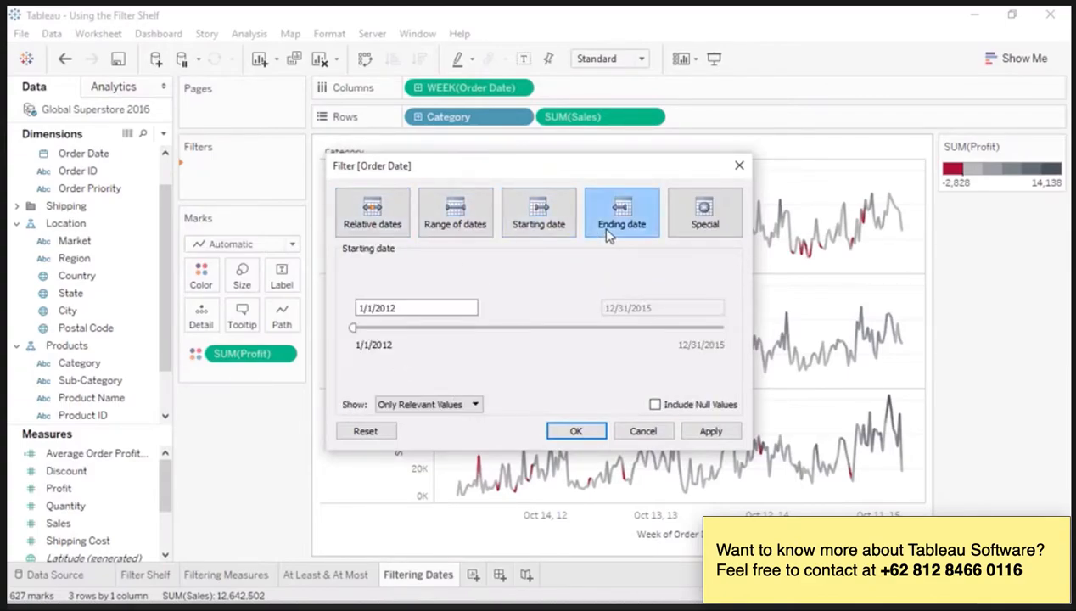
{"action": "left_click", "coordinate": [655, 308]}
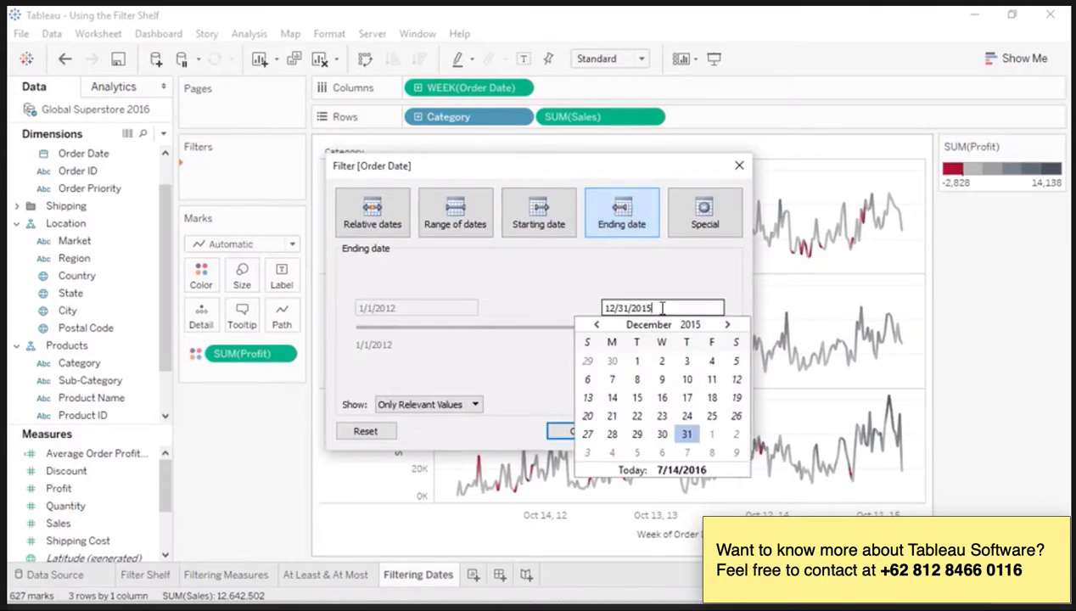
{"action": "left_click", "coordinate": [673, 291]}
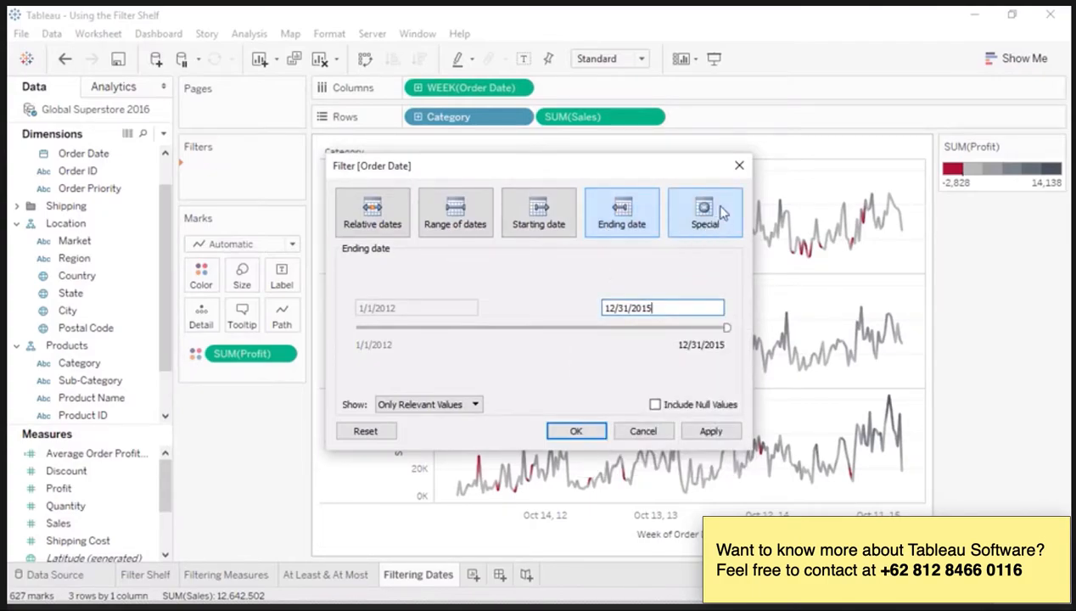
{"action": "left_click", "coordinate": [740, 166]}
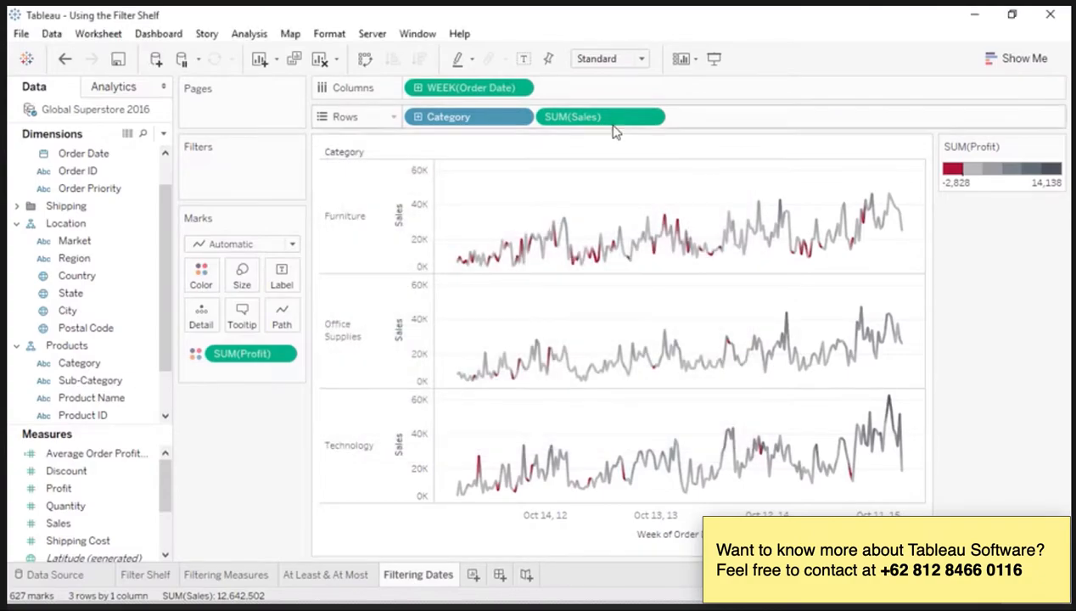
Step: Show the interactive filter for the week of Order Date, move its start to August 19, 2012, and open the start date's calendar
{"action": "right_click", "coordinate": [497, 97]}
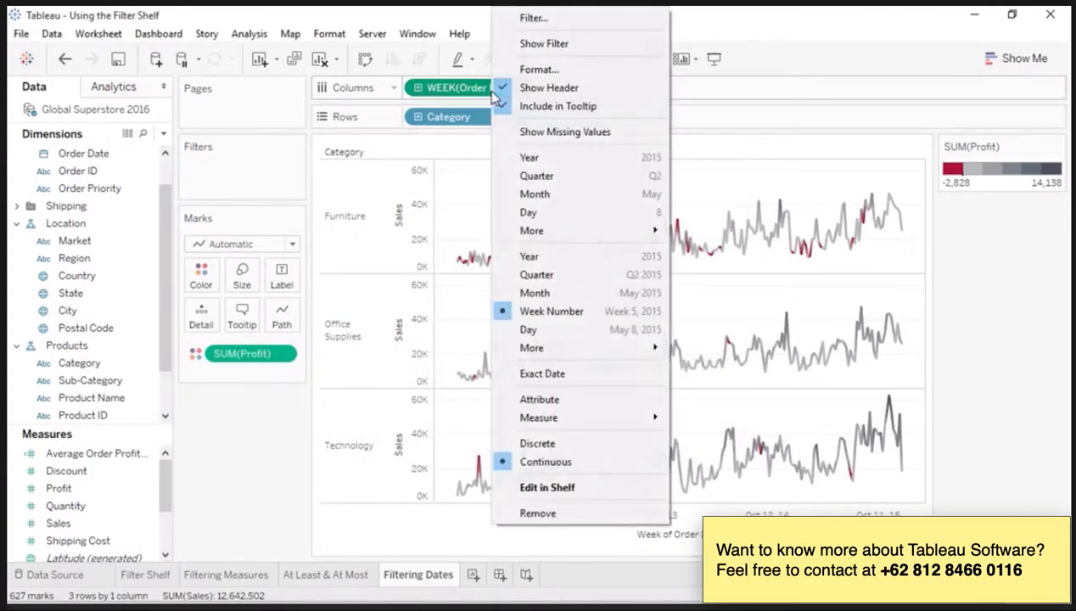
{"action": "left_click", "coordinate": [544, 43]}
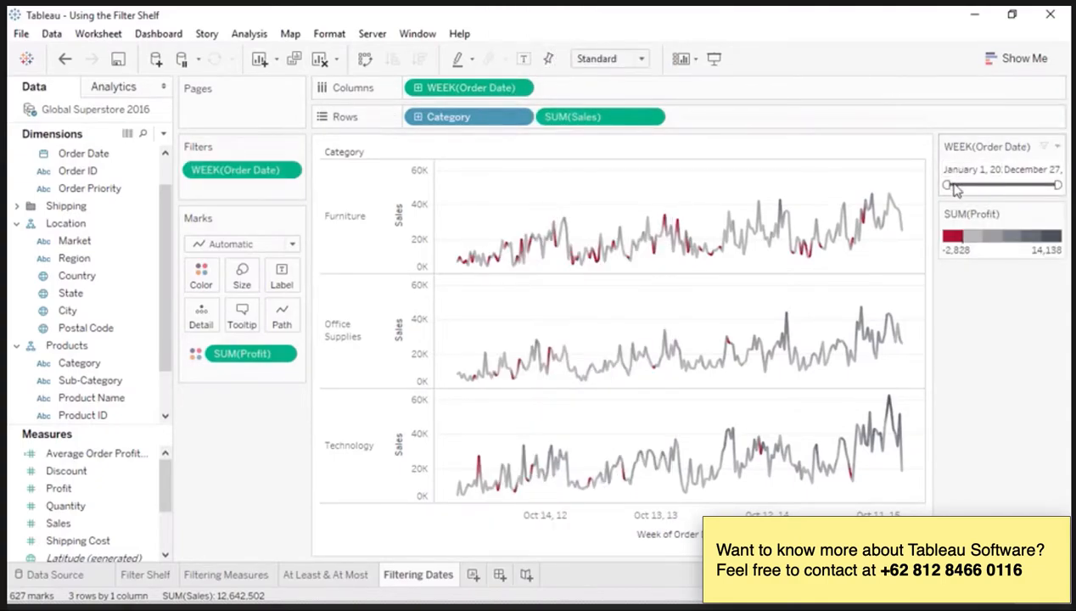
{"action": "left_click_drag", "start_coordinate": [947, 184], "coordinate": [960, 184]}
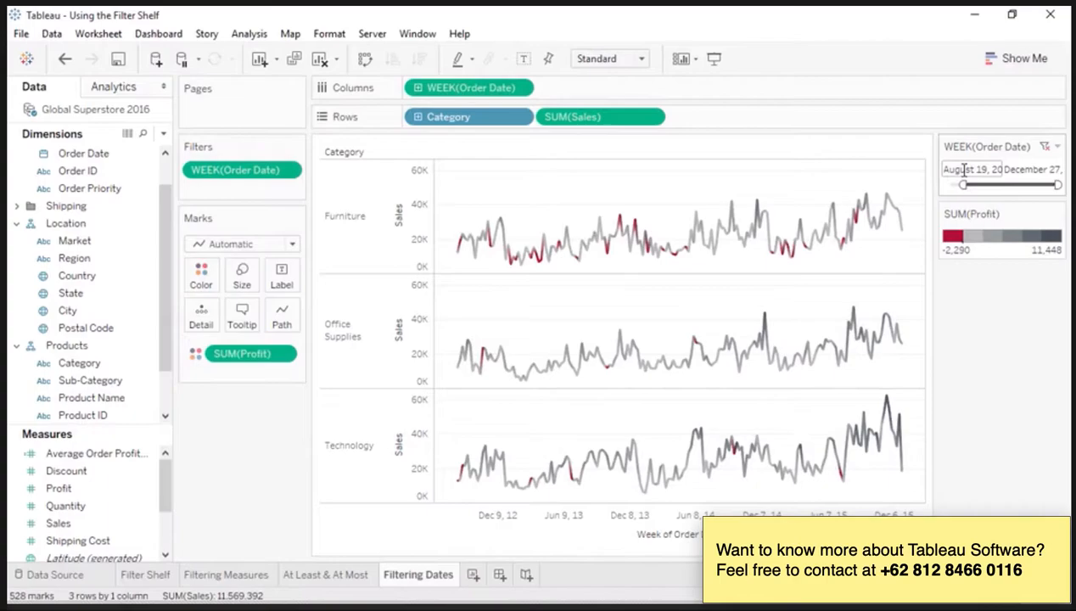
{"action": "left_click", "coordinate": [964, 169]}
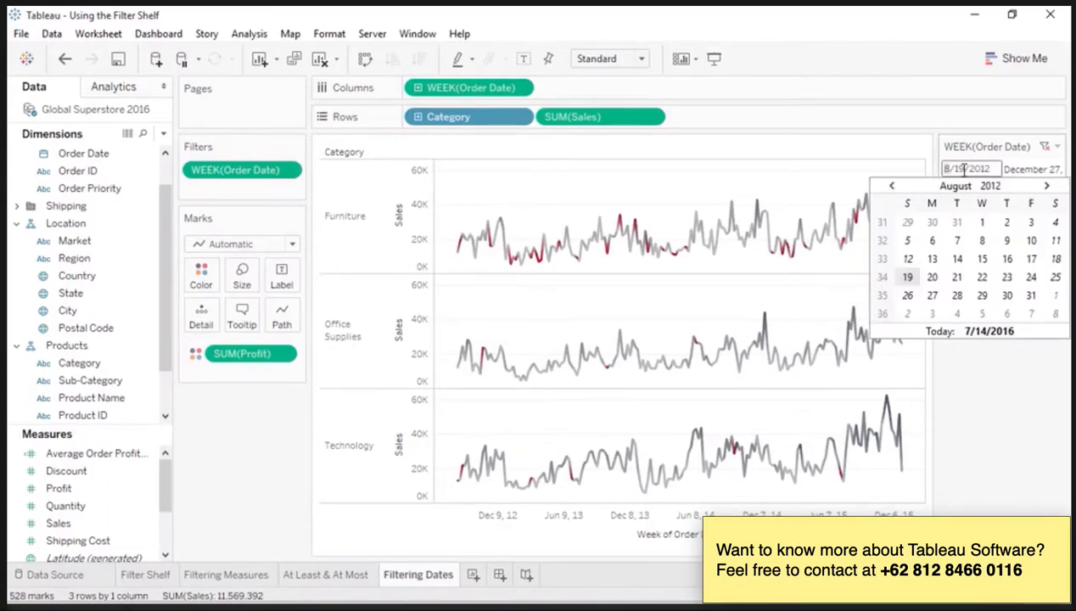